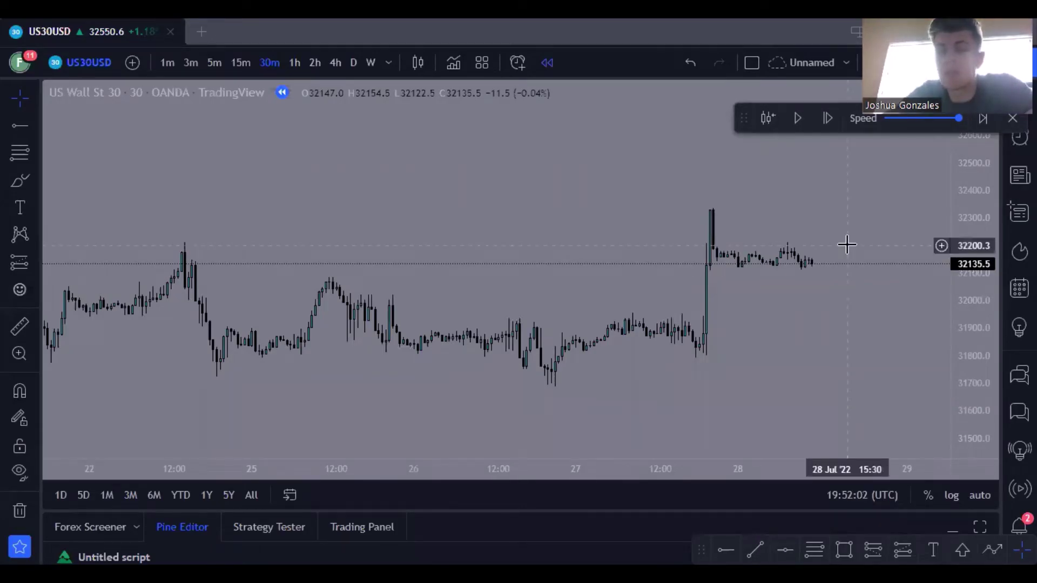
Step: Pan the US30USD replay chart and switch it from 30-minute to 1-hour candles
scroll(847, 245, down, 2)
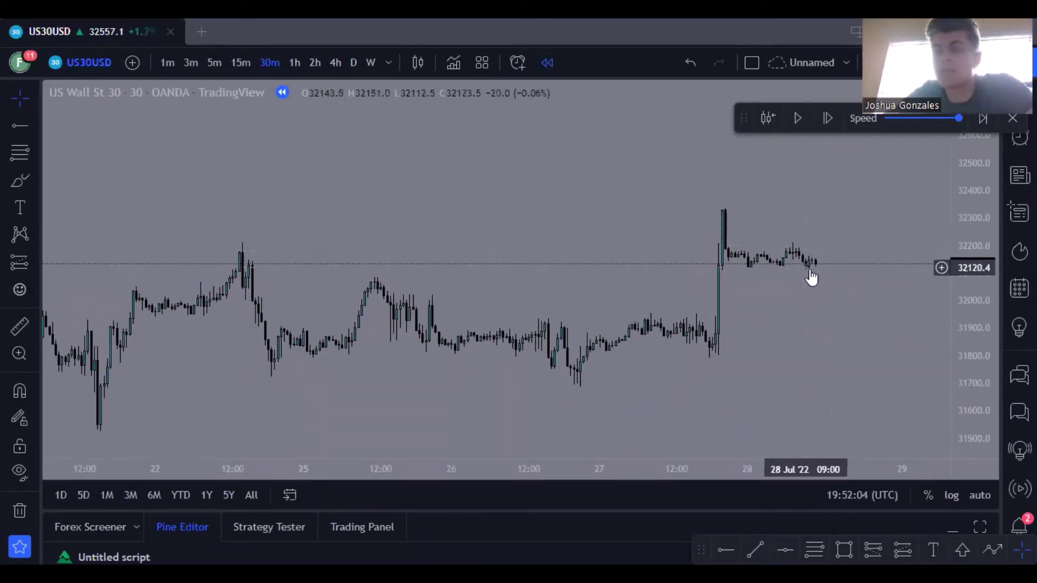
drag(829, 276, 857, 245)
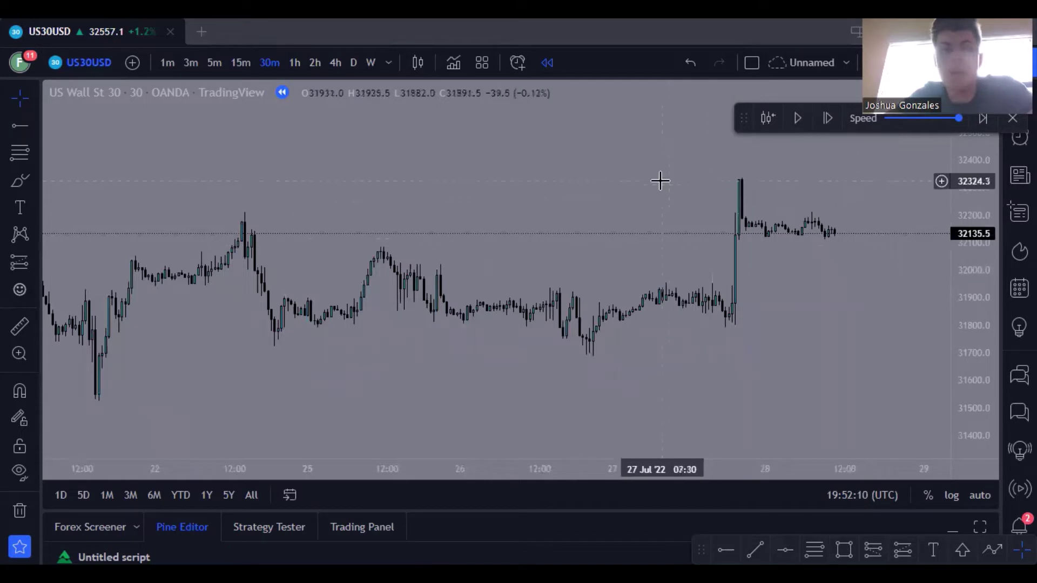
click(295, 64)
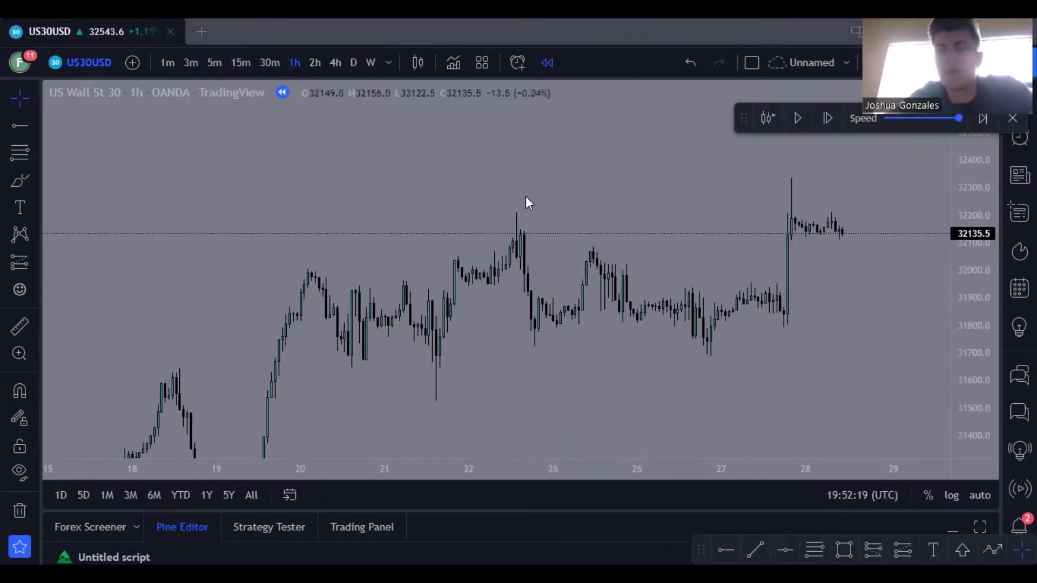
key(alt+Tab)
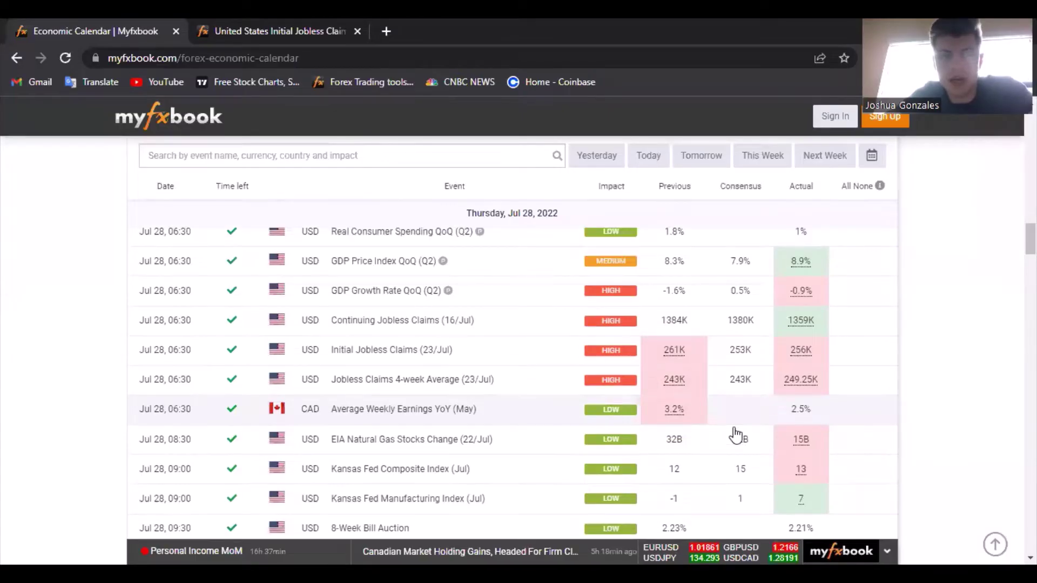
scroll(637, 343, down, 2)
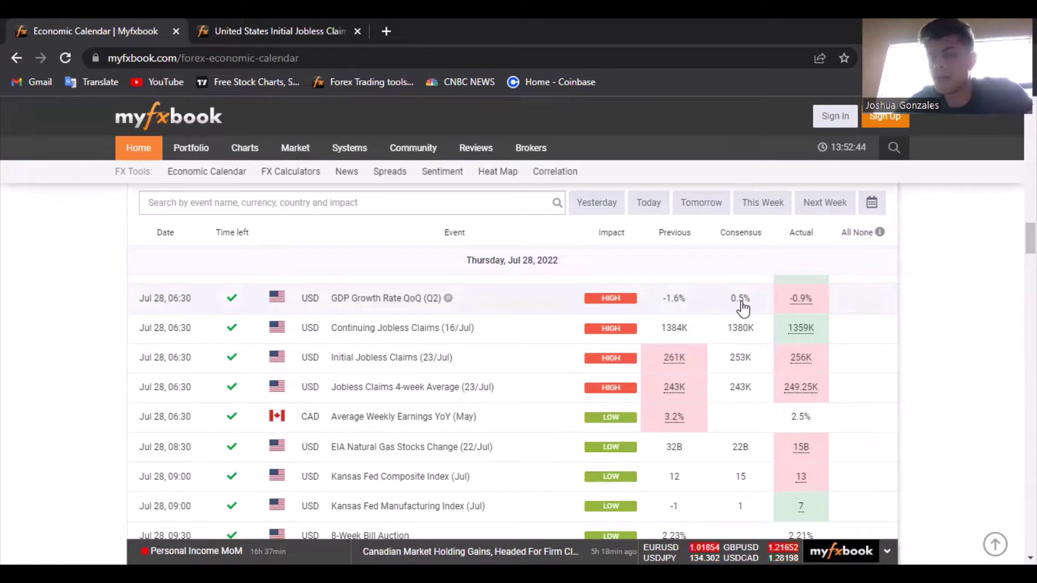
mouse_move(797, 307)
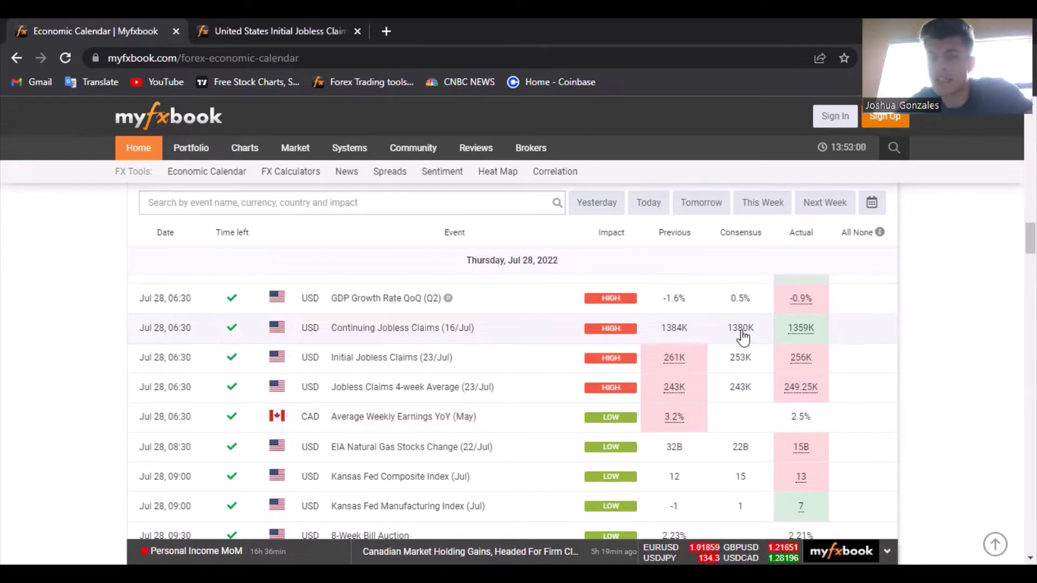
mouse_move(796, 336)
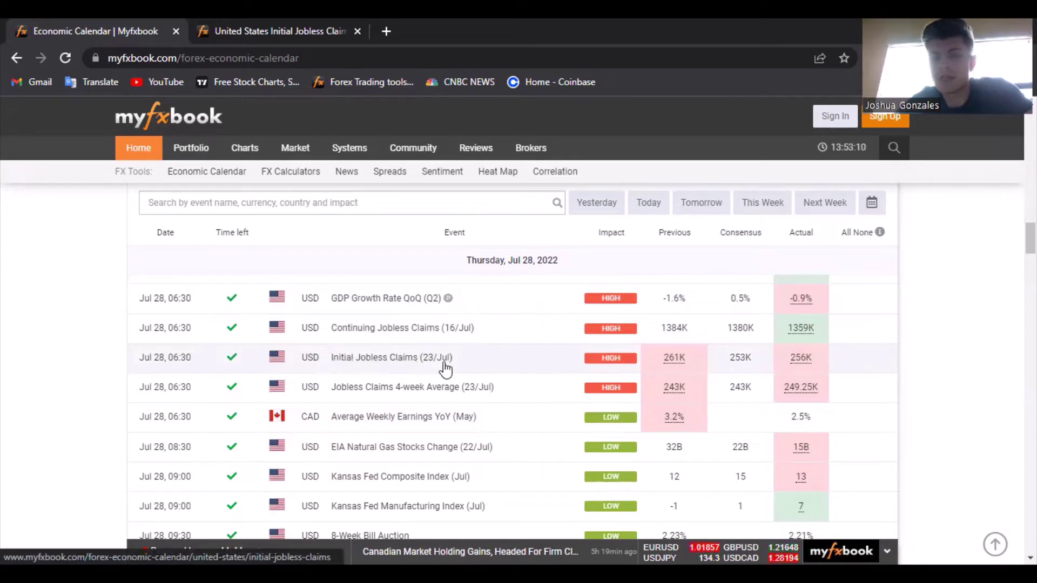
Step: Check the Previous and Actual jobless claims figures, then return to the US30USD chart
mouse_move(673, 361)
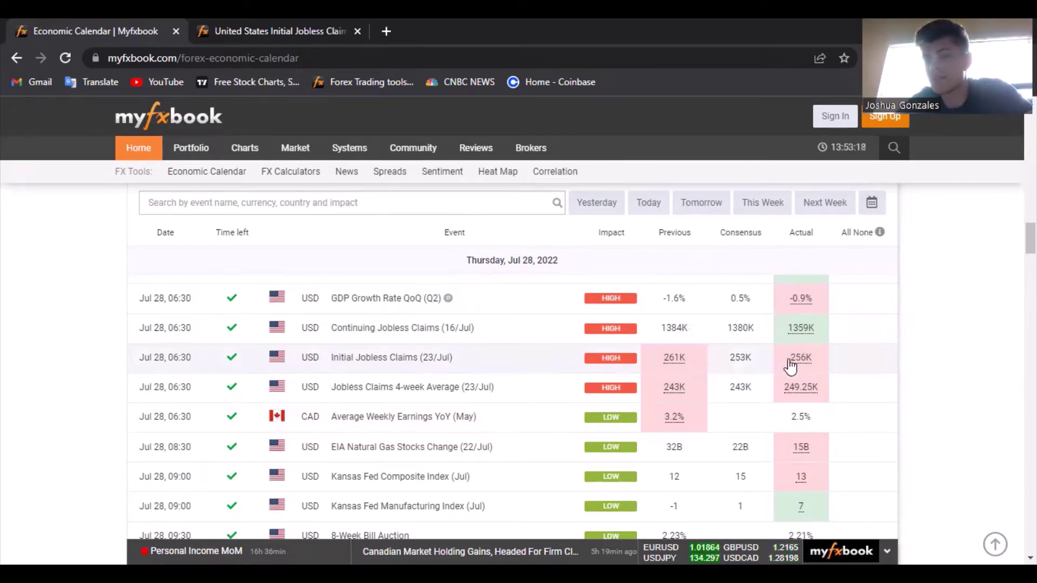
mouse_move(797, 365)
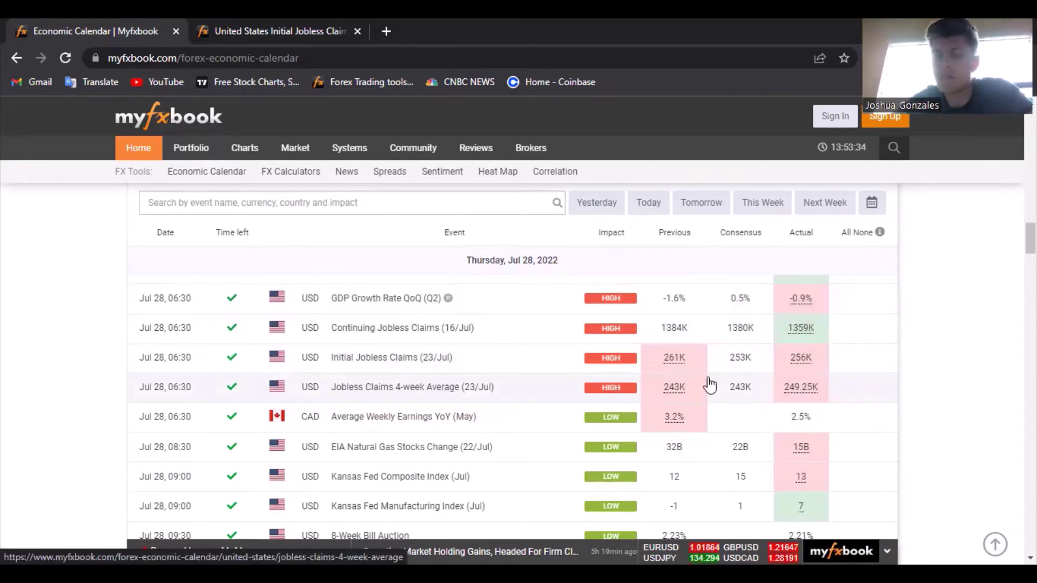
mouse_move(663, 400)
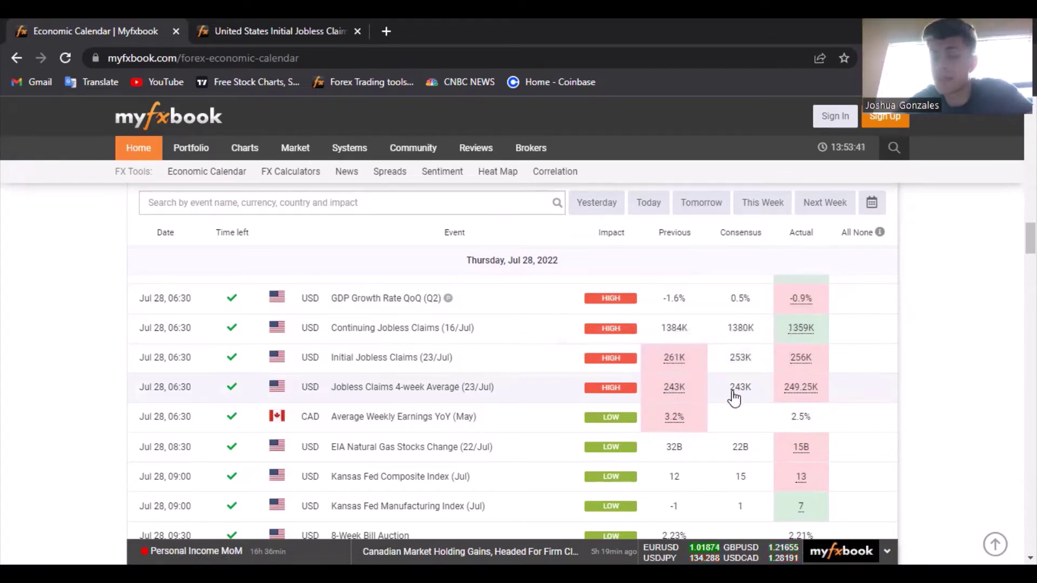
mouse_move(790, 400)
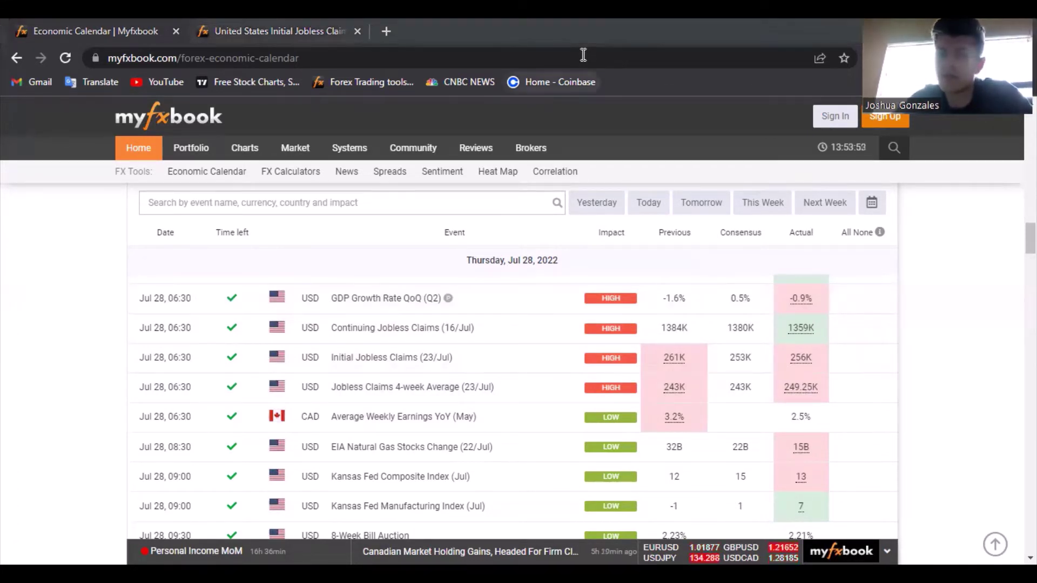
key(alt+Tab)
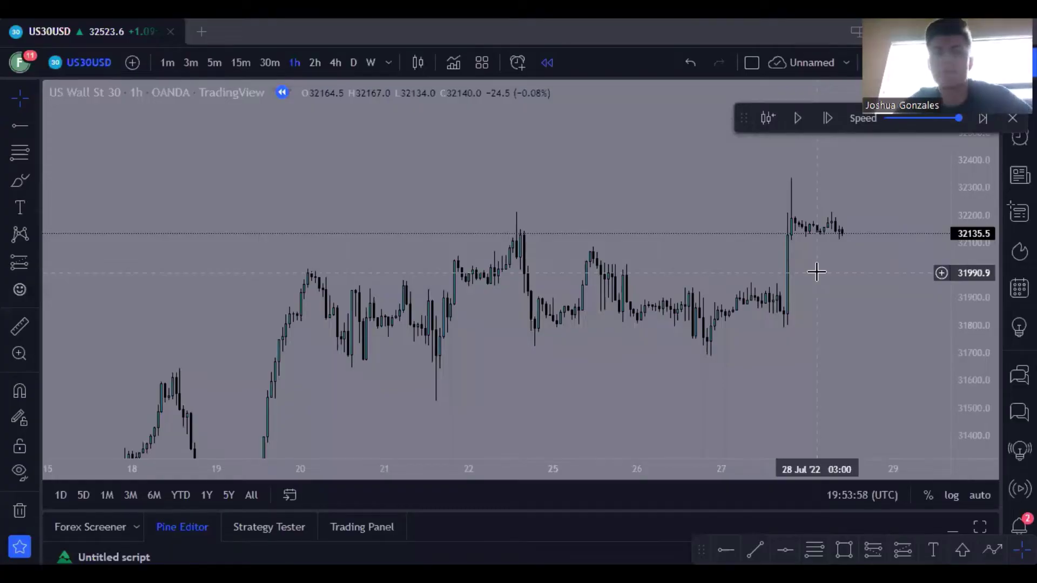
Step: Switch to 30-minute candles and frame the recent range after the spike
click(276, 67)
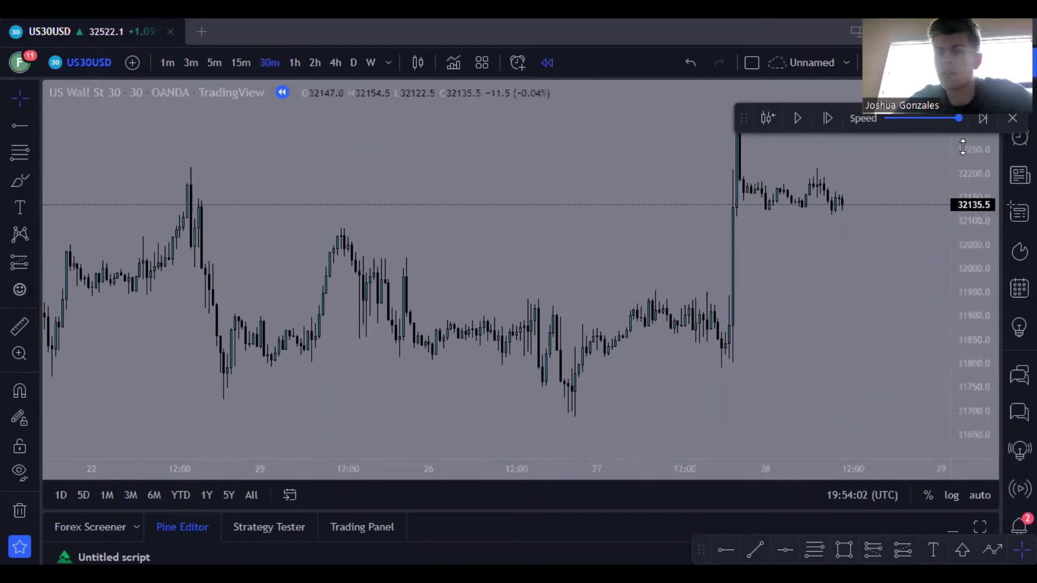
drag(822, 243, 654, 294)
scroll(653, 293, up, 4)
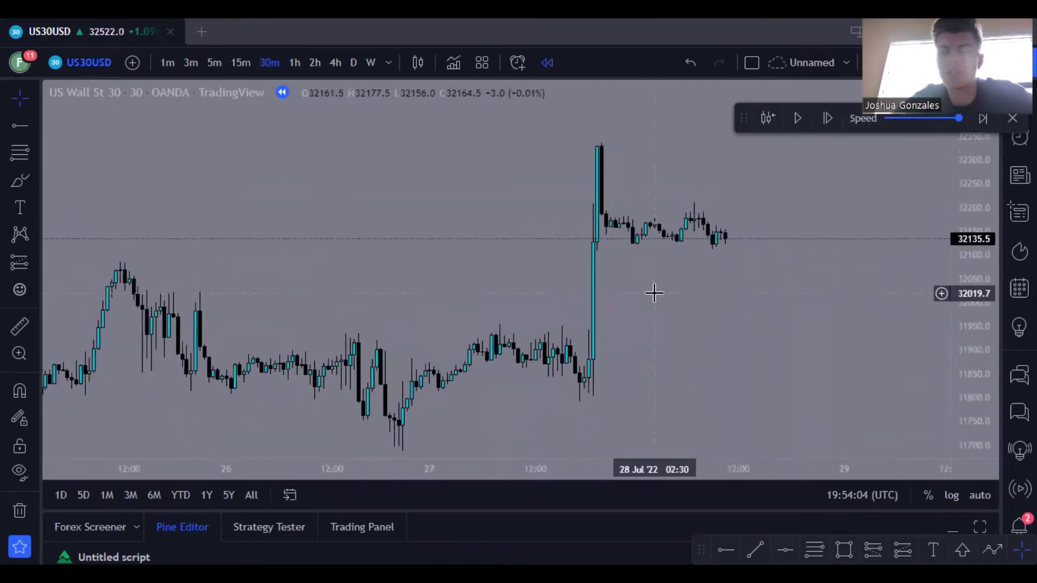
drag(966, 292, 907, 234)
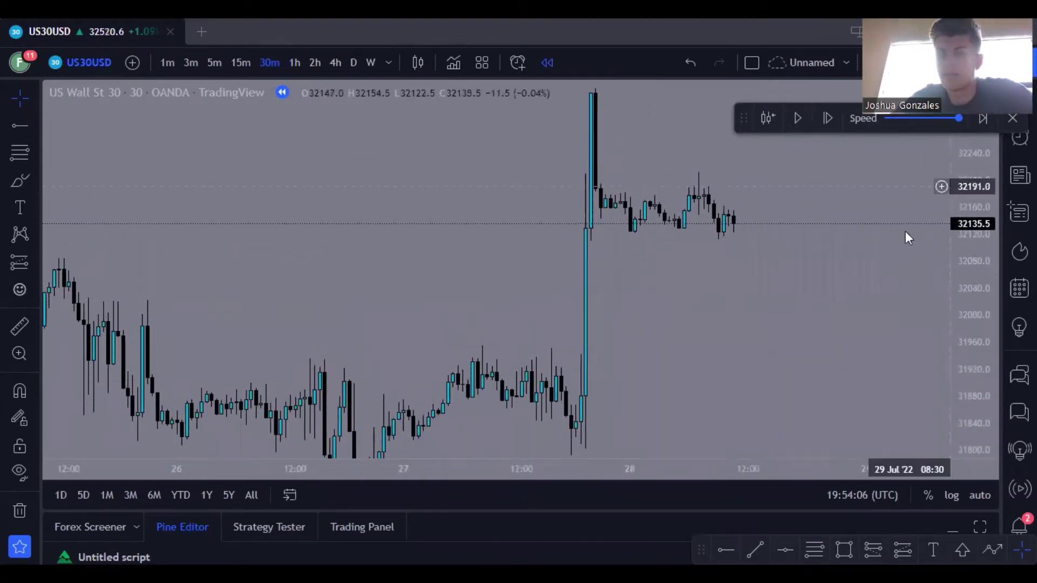
Step: Draw horizontal levels at 32123.6 and 32183.1 bracketing the Jul 28 range
click(726, 550)
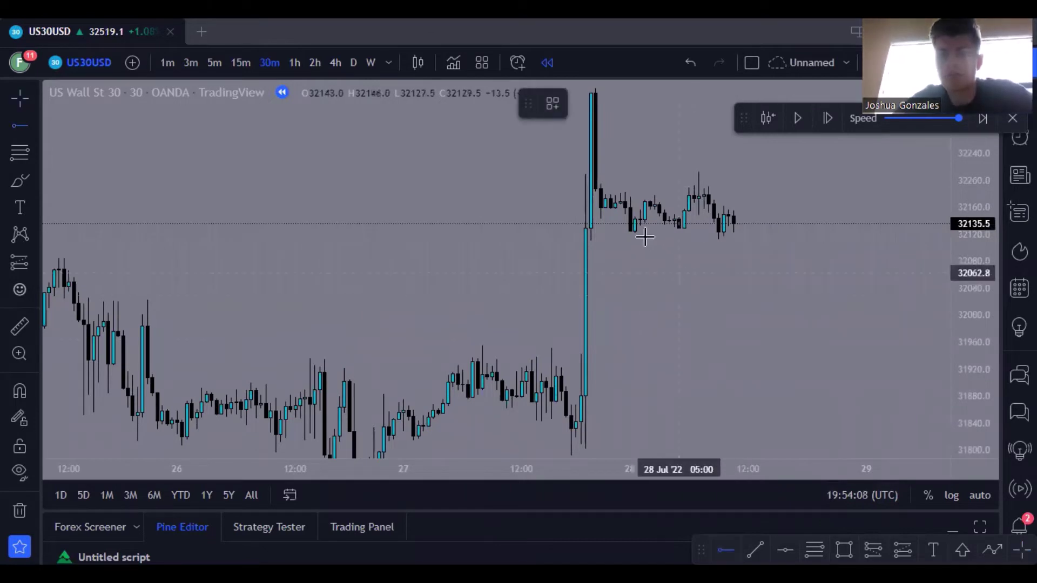
click(614, 231)
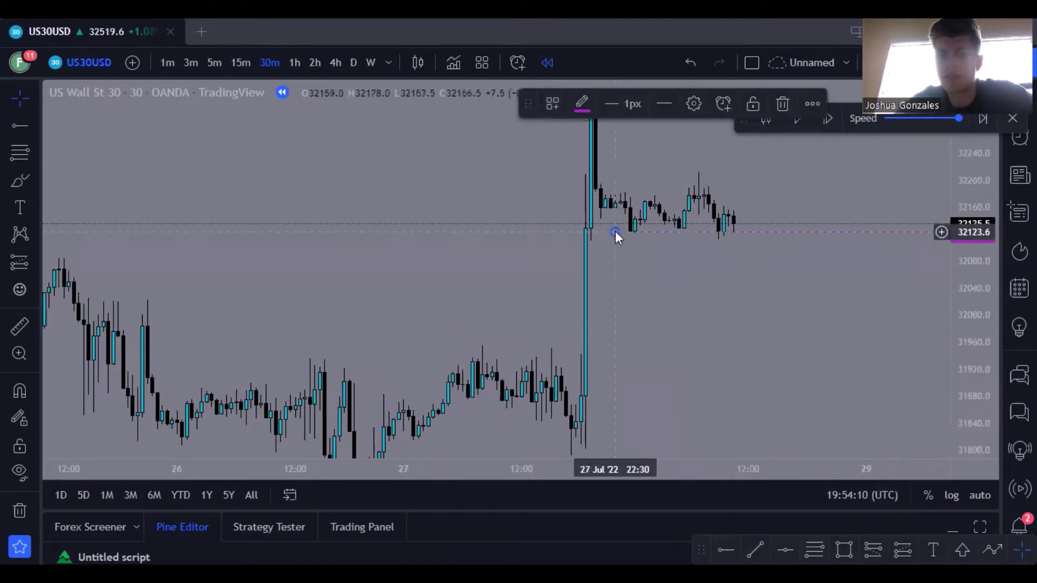
click(720, 547)
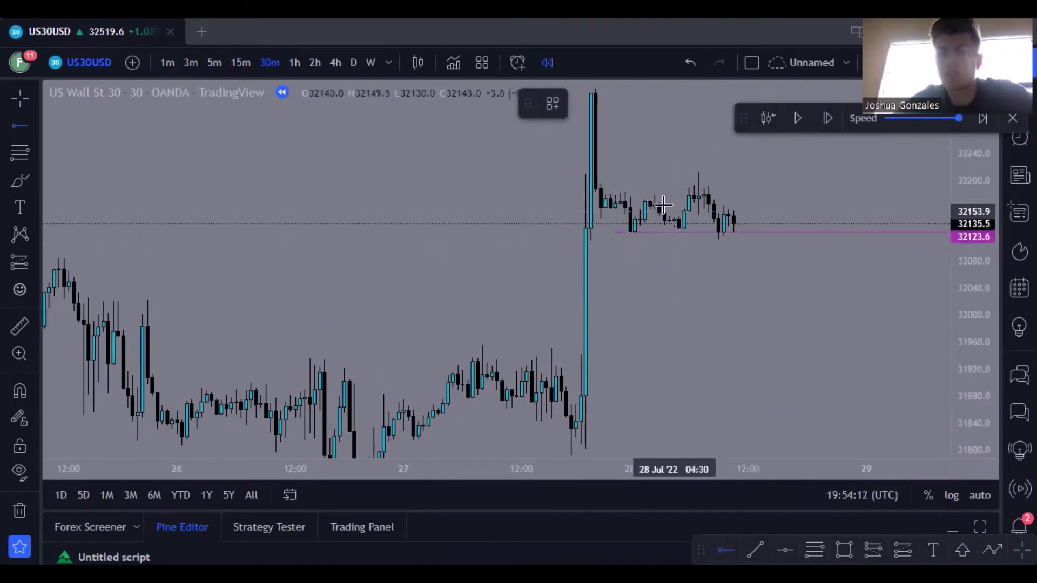
click(595, 191)
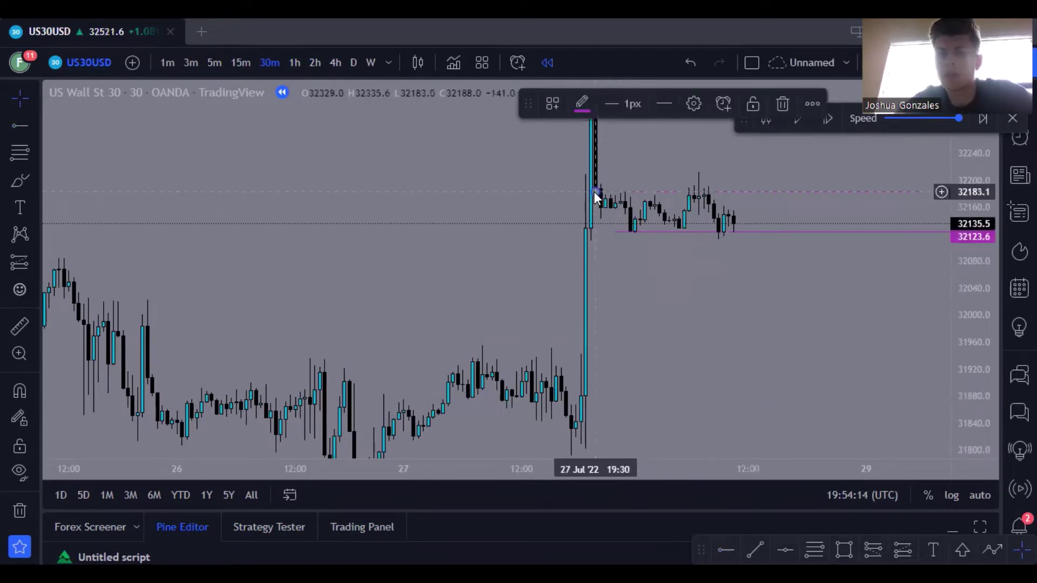
click(724, 314)
scroll(724, 315, down, 1)
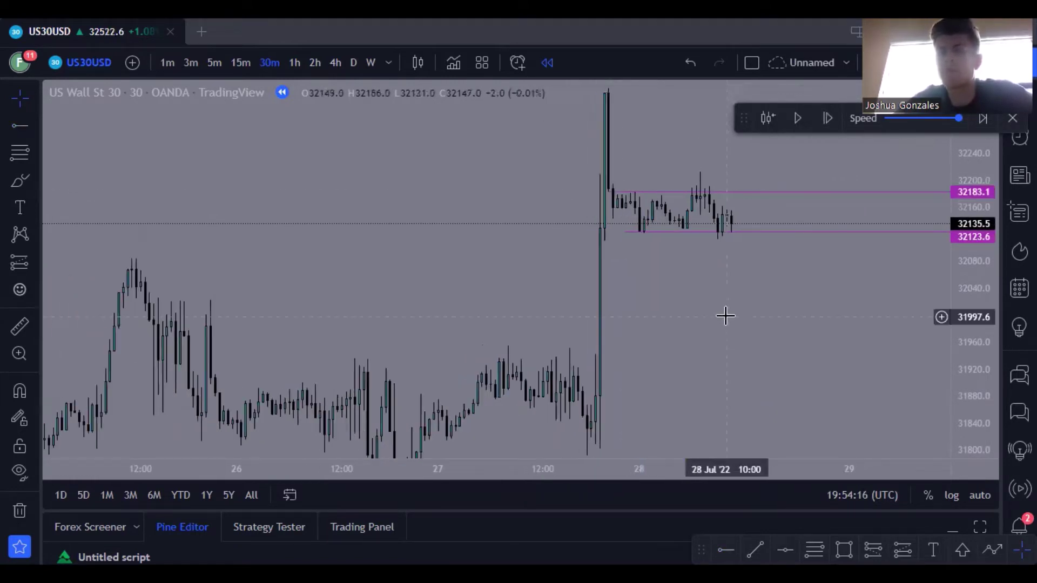
scroll(614, 348, up, 3)
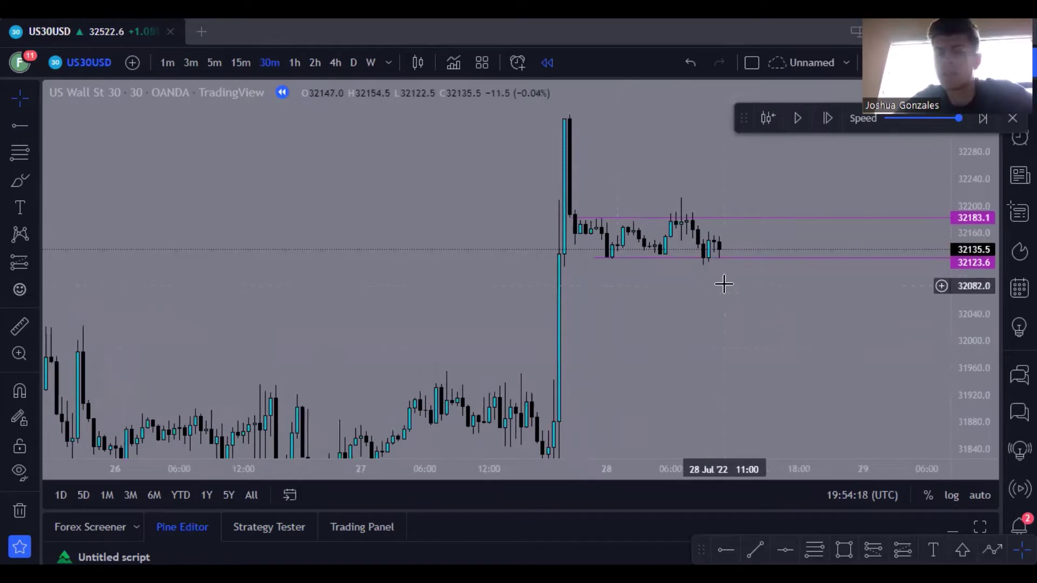
scroll(721, 305, down, 1)
drag(718, 303, 642, 284)
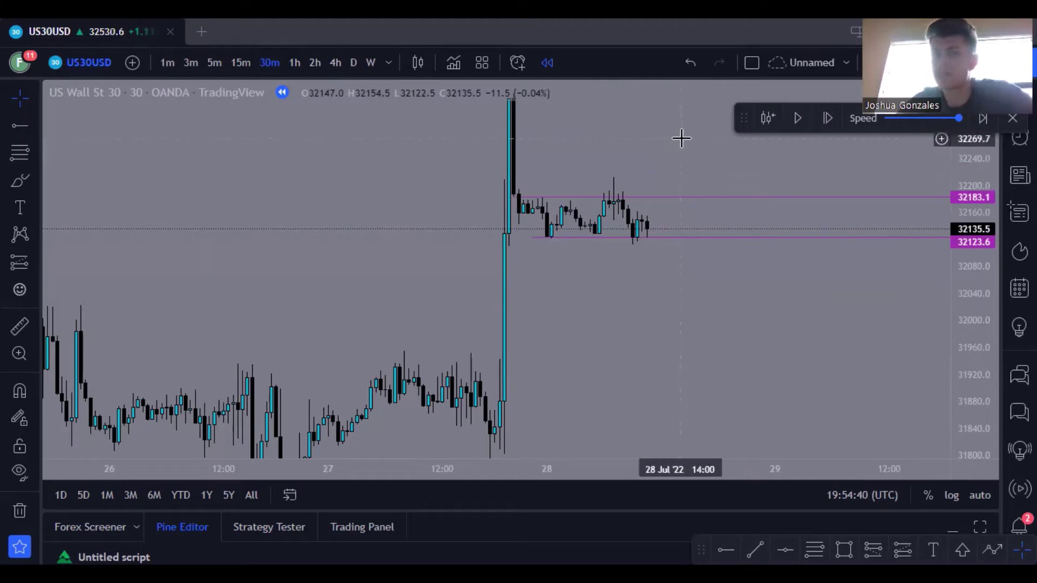
Step: On hourly candles, add a horizontal level at 32068.5 off the Jul 25 high, then return to 30-minute
scroll(696, 407, down, 1)
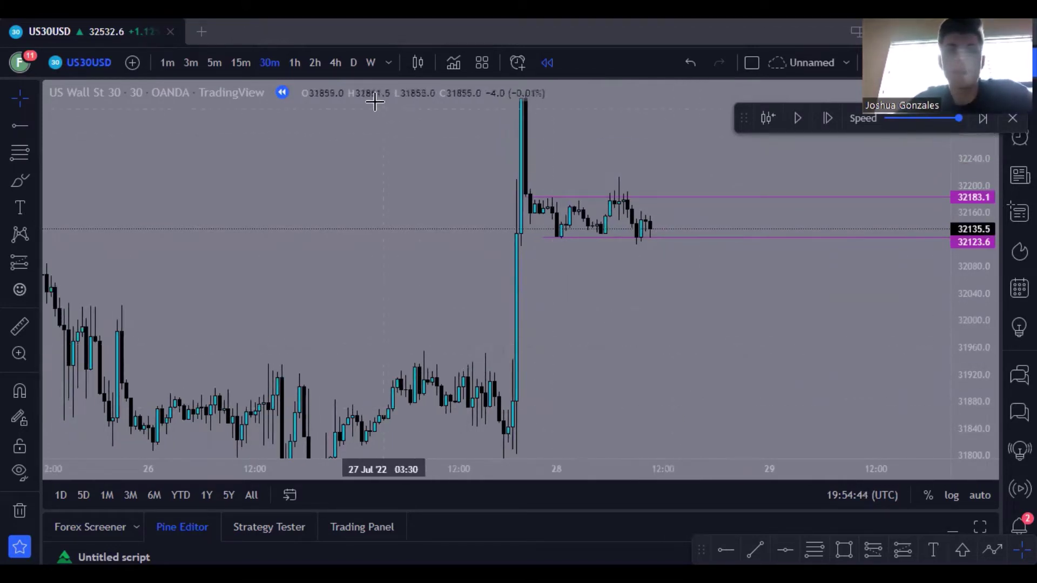
click(292, 63)
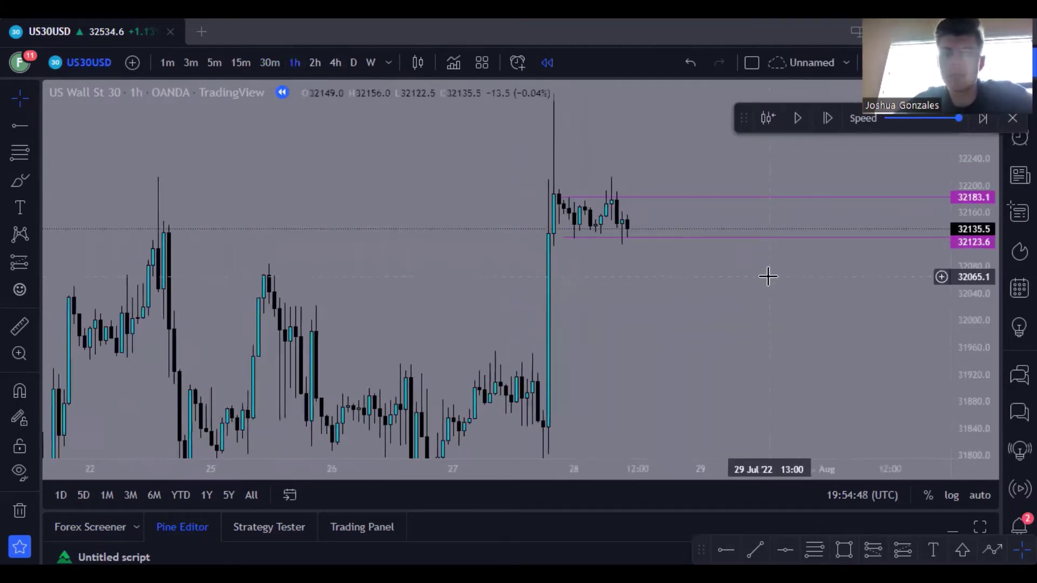
drag(709, 285, 746, 275)
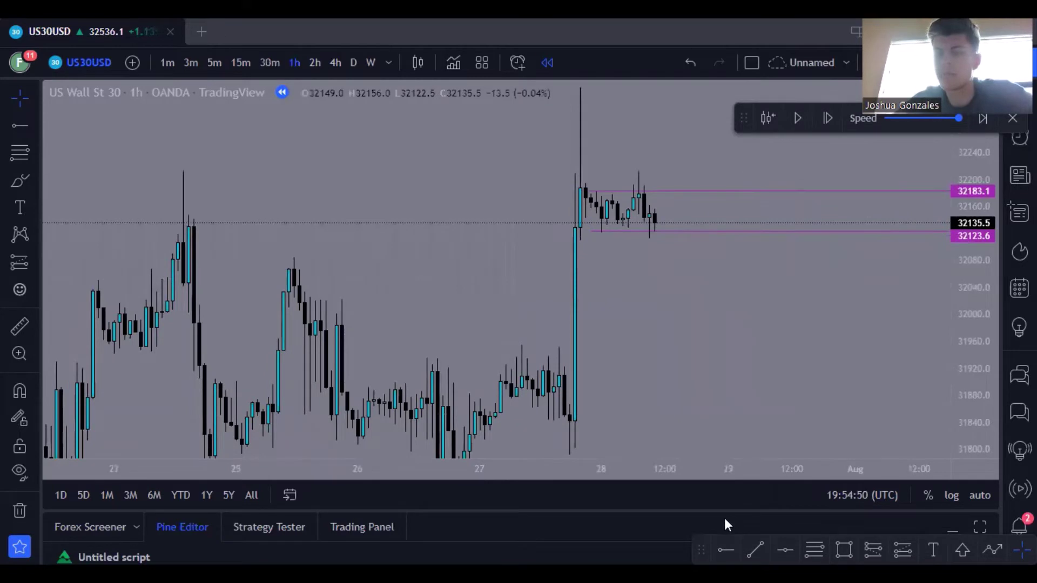
click(726, 543)
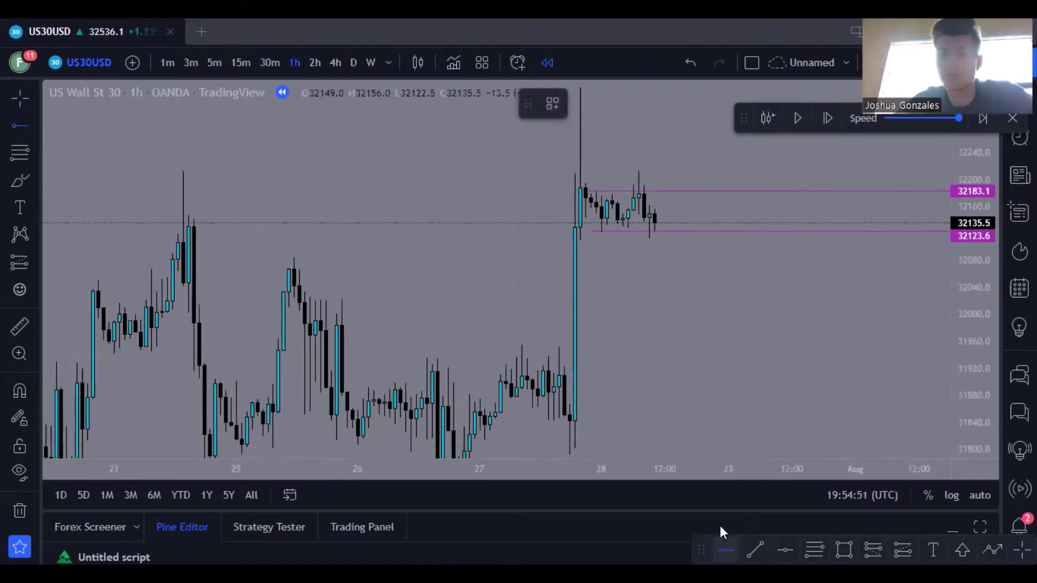
click(269, 269)
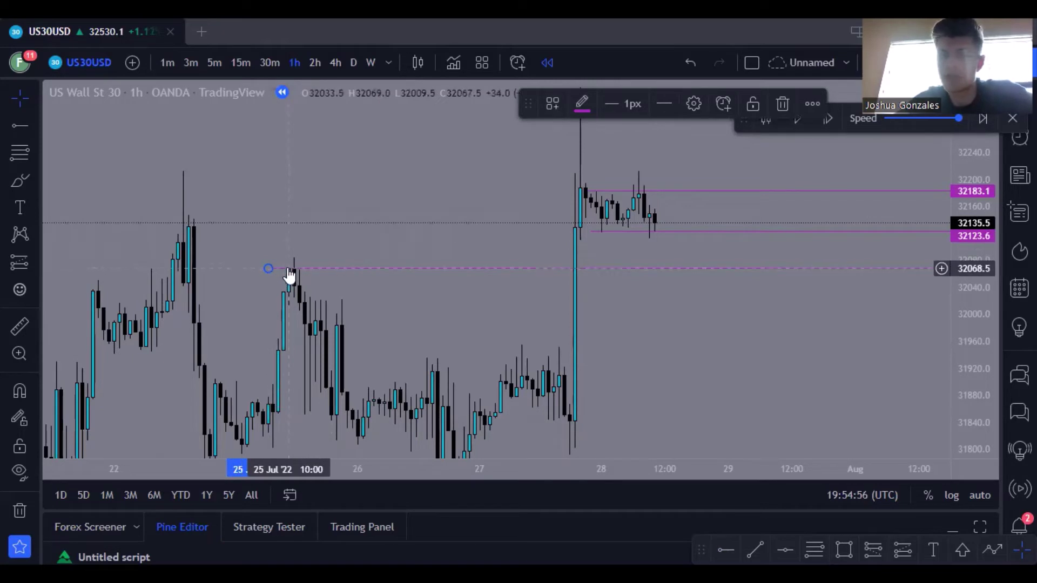
drag(706, 285, 662, 332)
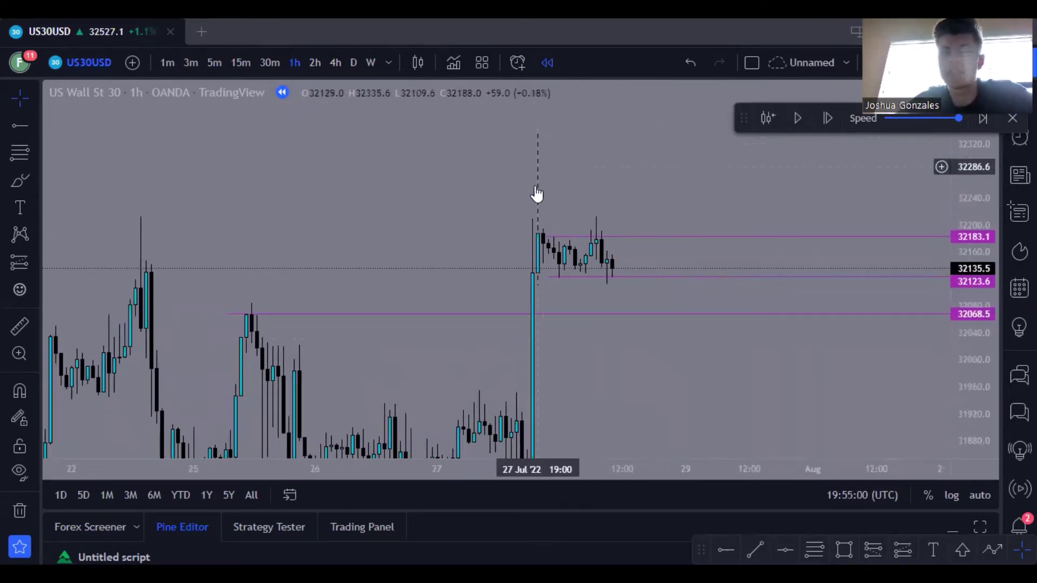
click(277, 61)
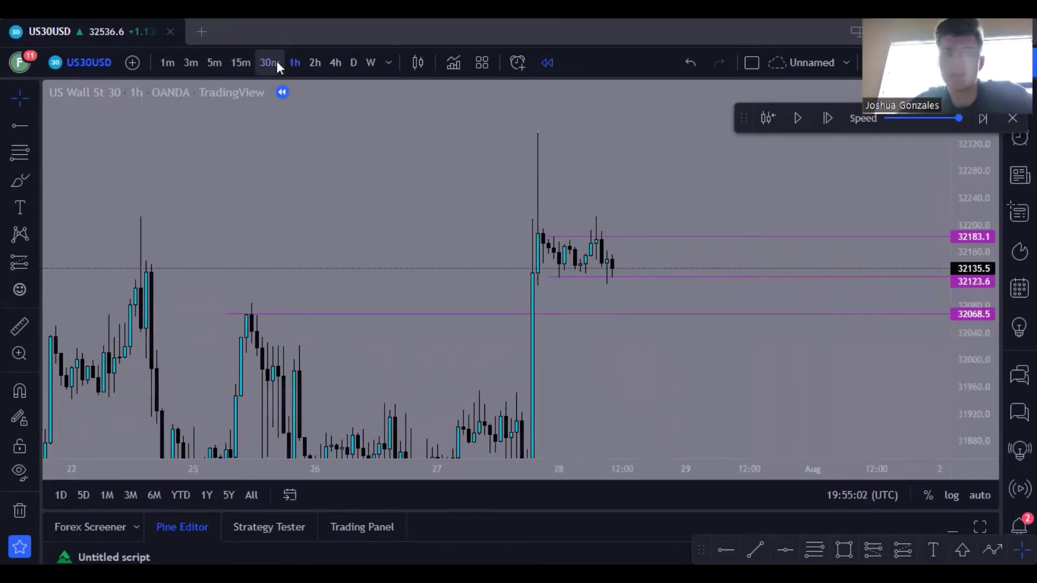
Step: Switch to 5-minute candles and frame the Jul 28 spike
click(240, 68)
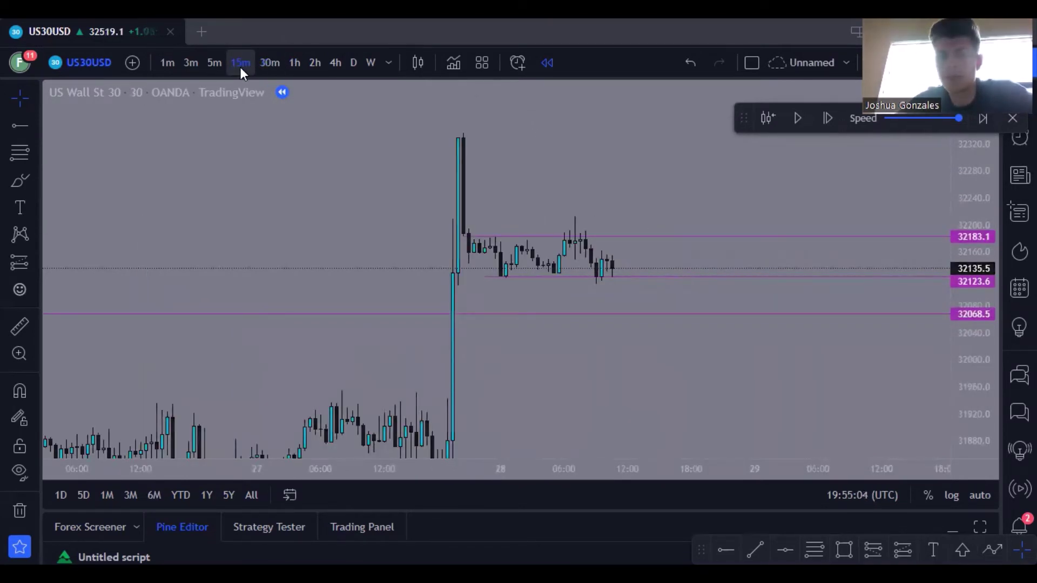
click(212, 67)
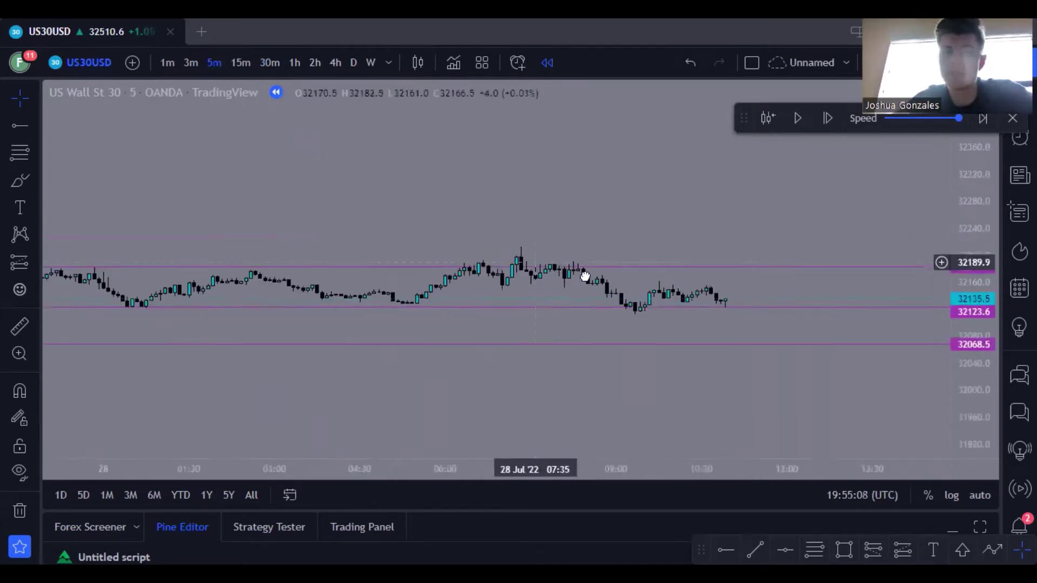
scroll(584, 276, down, 5)
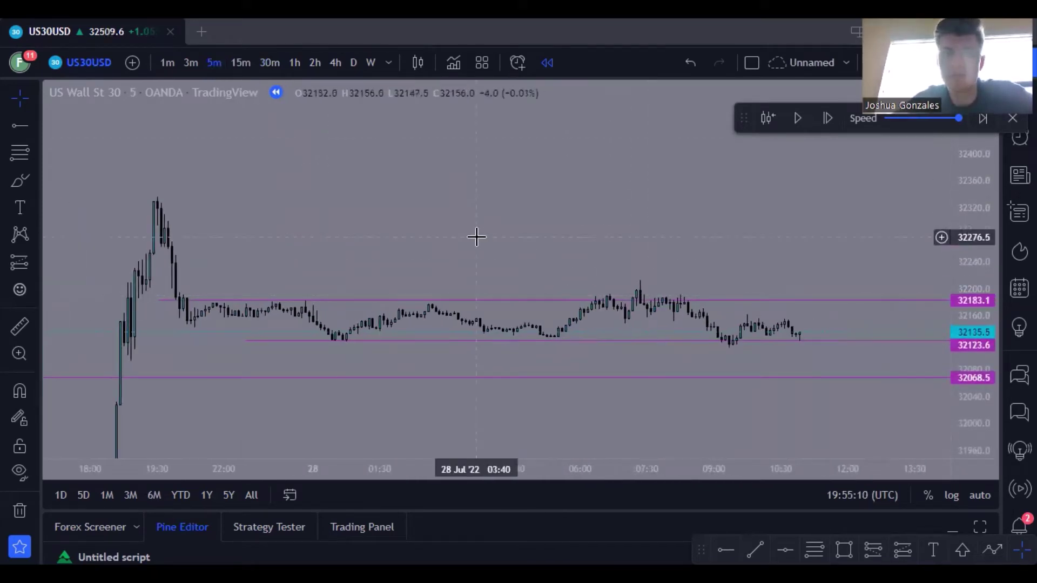
drag(476, 236, 454, 231)
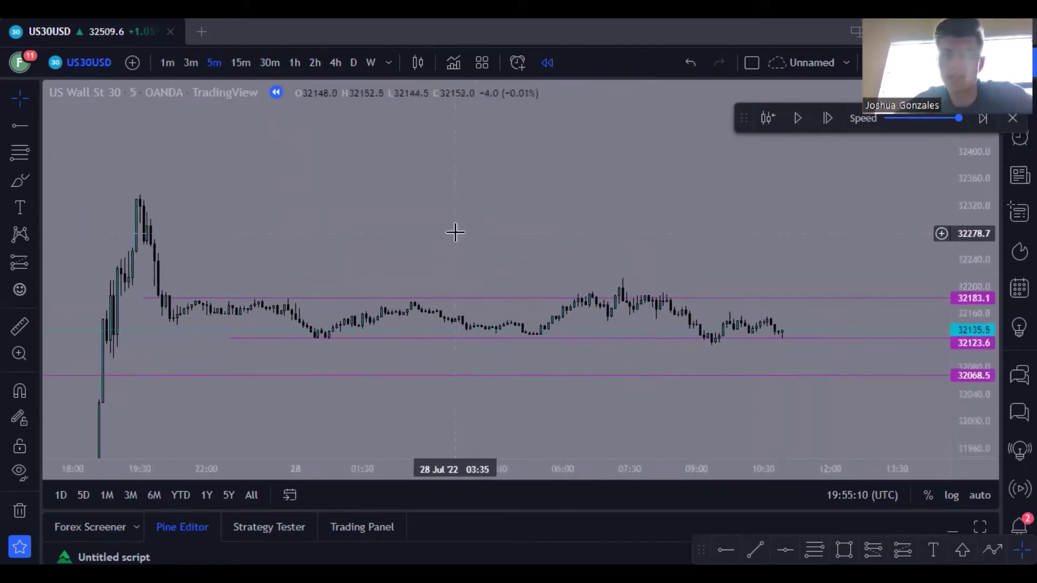
Step: Draw a shaded rectangle zone around 32266–32290 at the spike high and extend it right on 30-minute candles
click(838, 545)
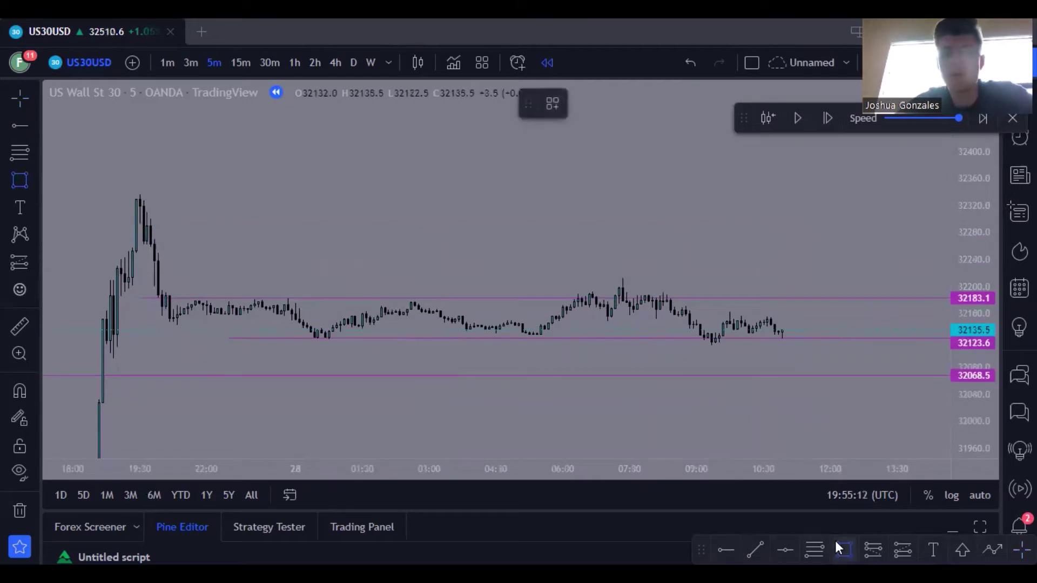
click(139, 226)
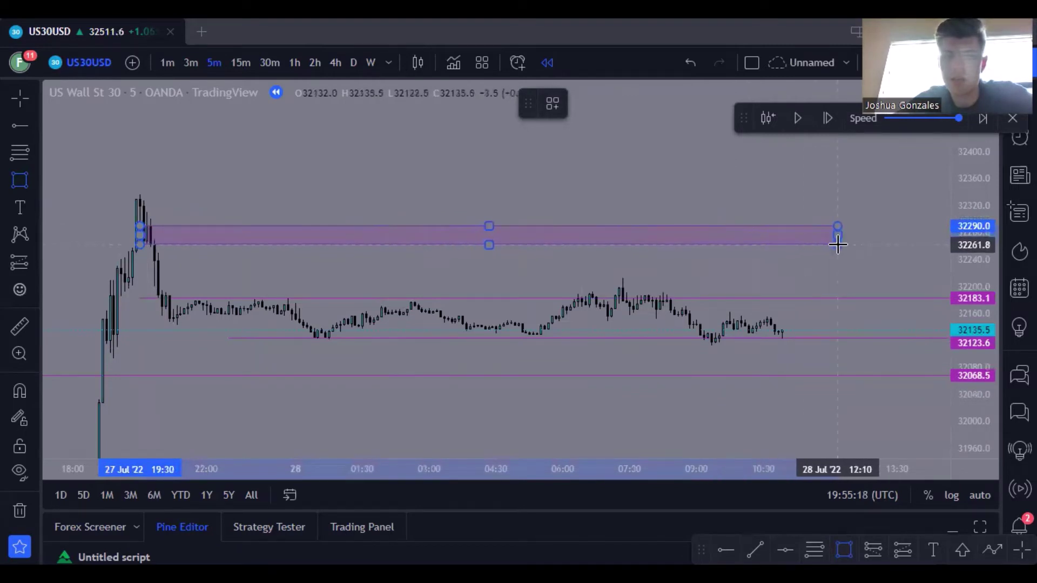
click(837, 242)
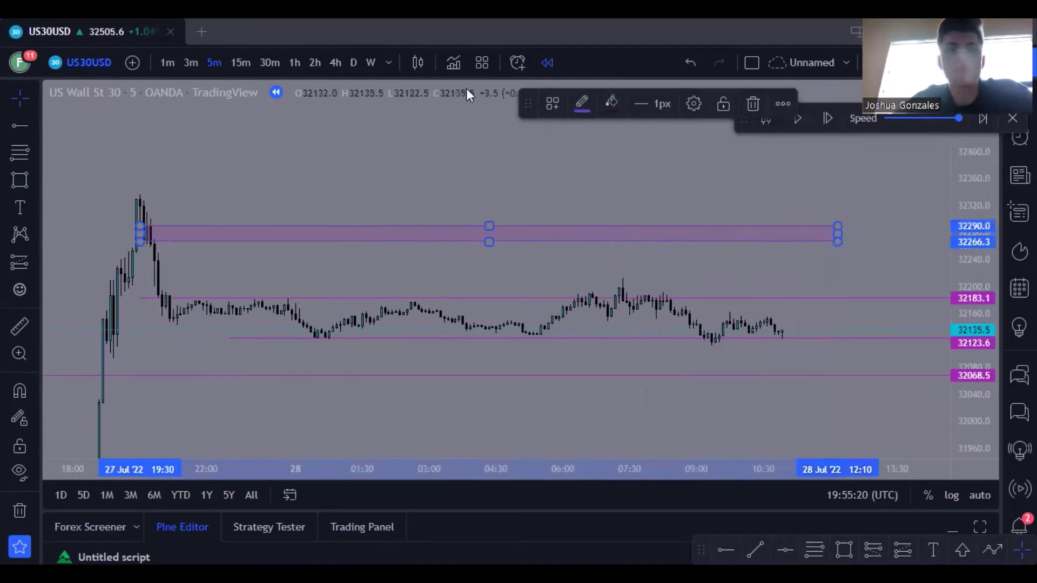
click(269, 63)
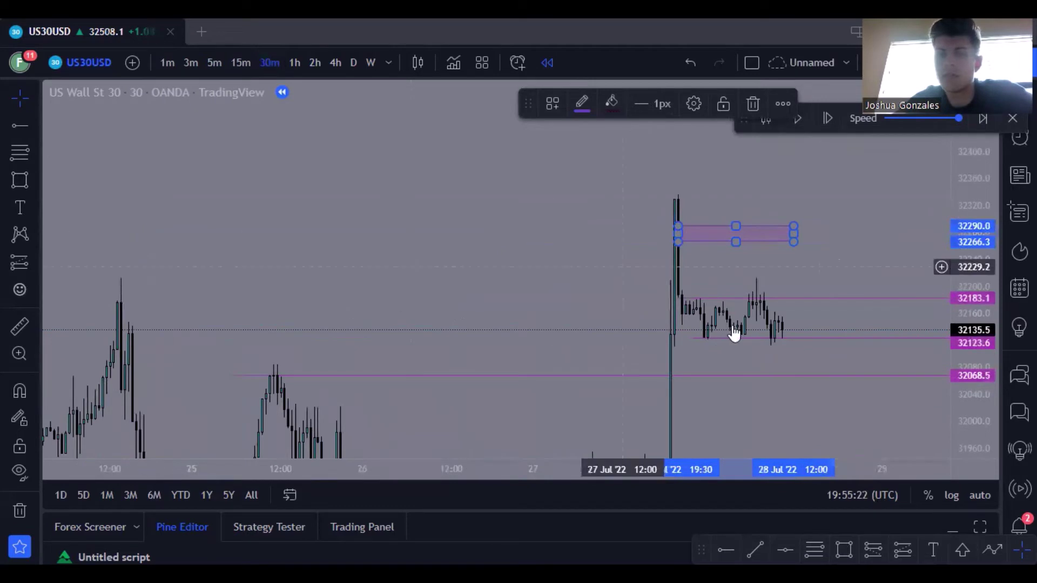
drag(793, 236, 915, 236)
click(788, 169)
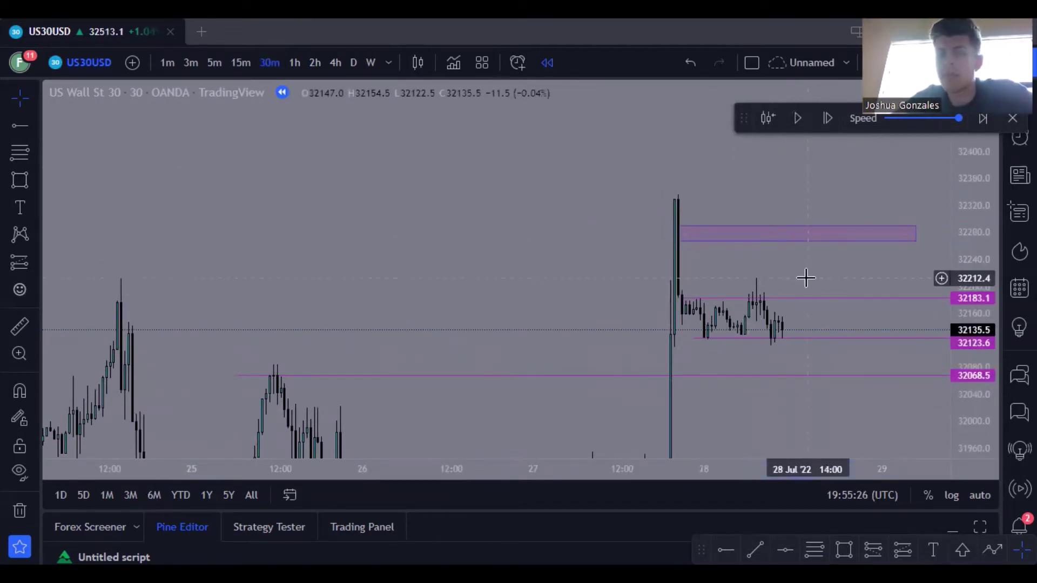
Step: Reframe the chart around the levels and zone, and slow the replay speed slightly
scroll(803, 277, up, 1)
drag(803, 278, 701, 204)
scroll(694, 240, down, 1)
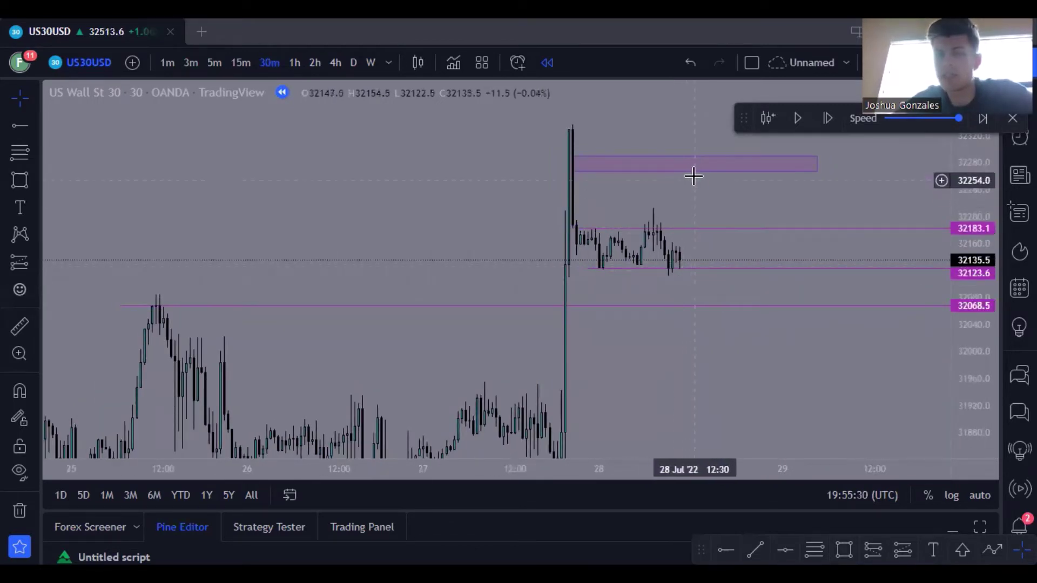
click(714, 171)
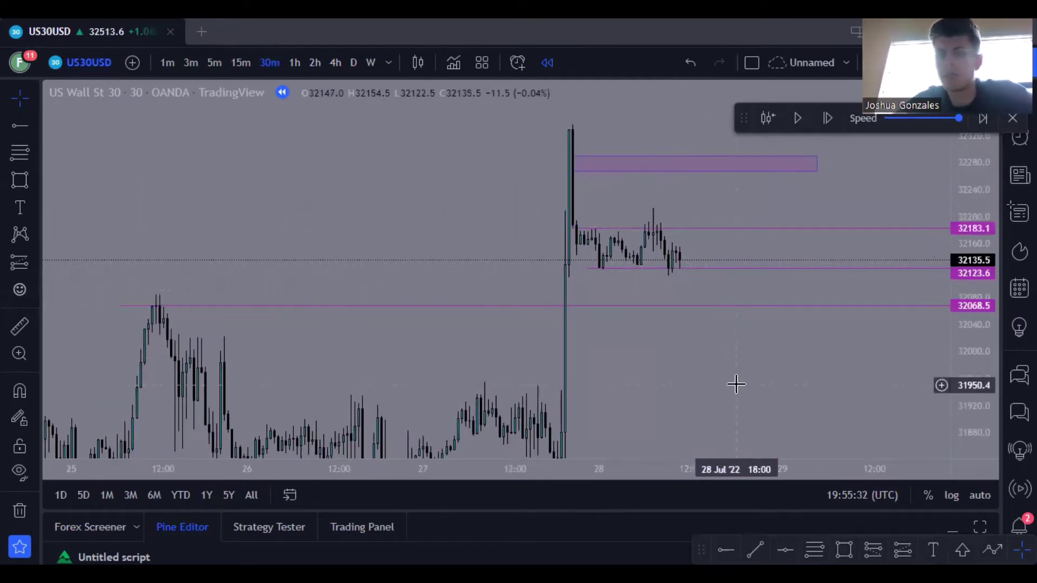
drag(721, 366, 692, 252)
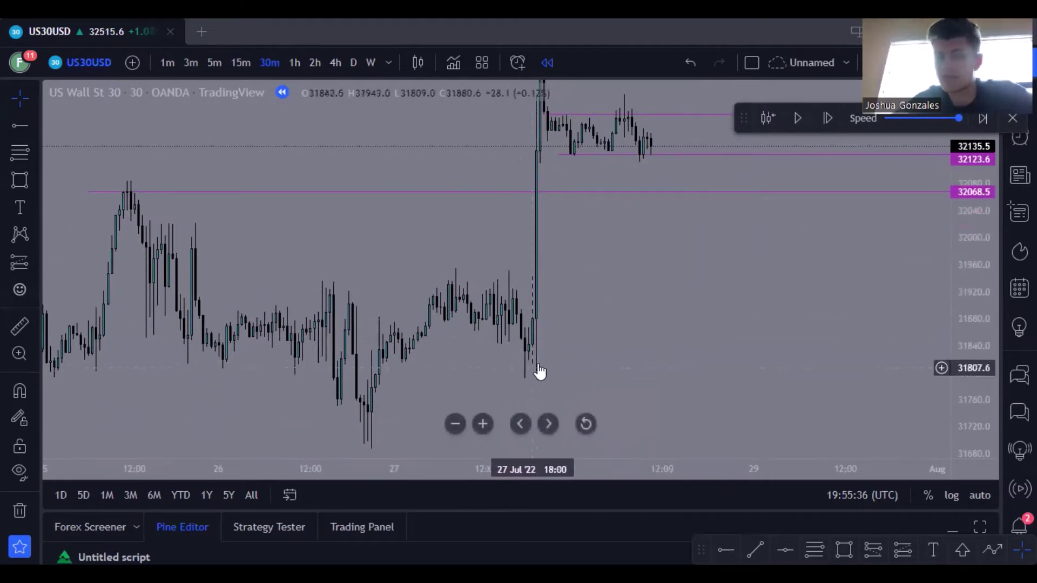
drag(685, 266, 744, 362)
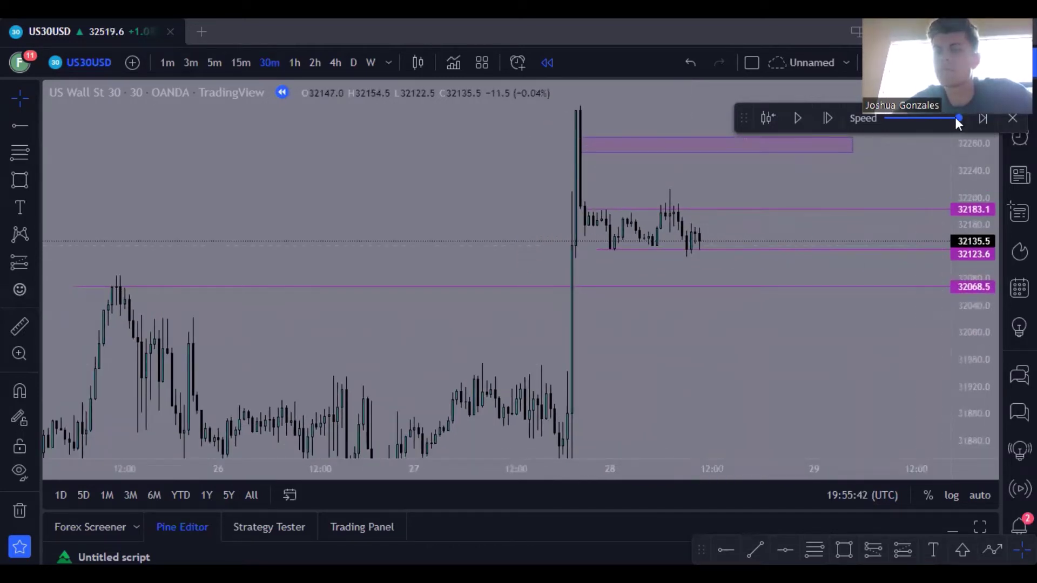
drag(955, 119, 941, 118)
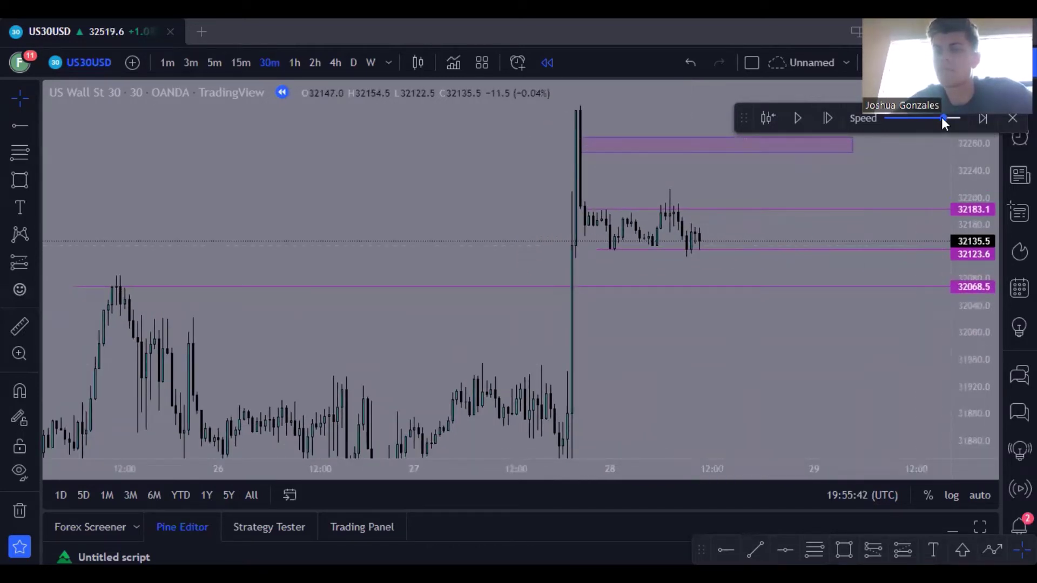
Step: Run the bar replay until price pokes into the zone and drops to about 32009.6
click(797, 119)
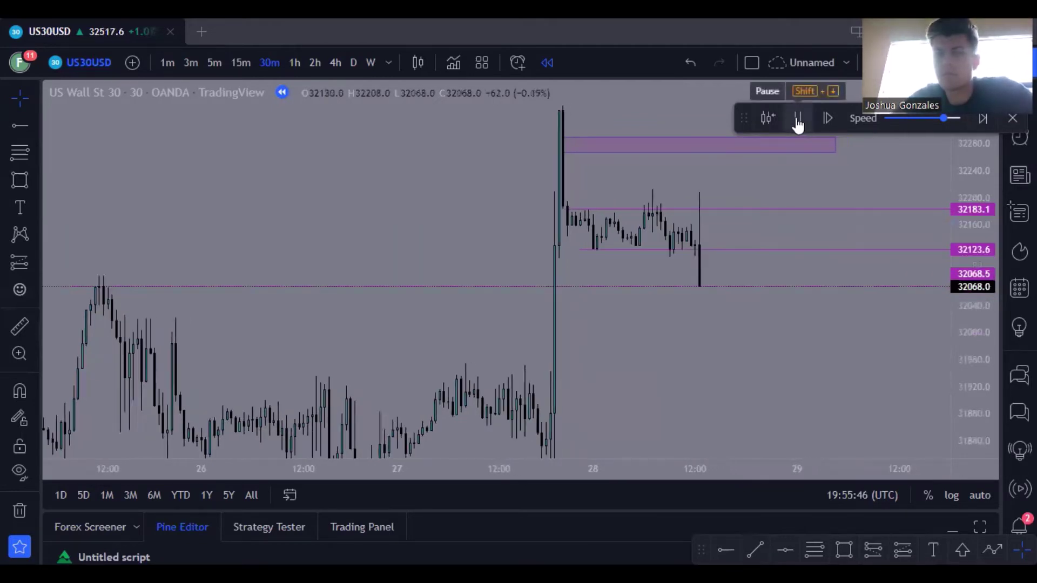
click(797, 119)
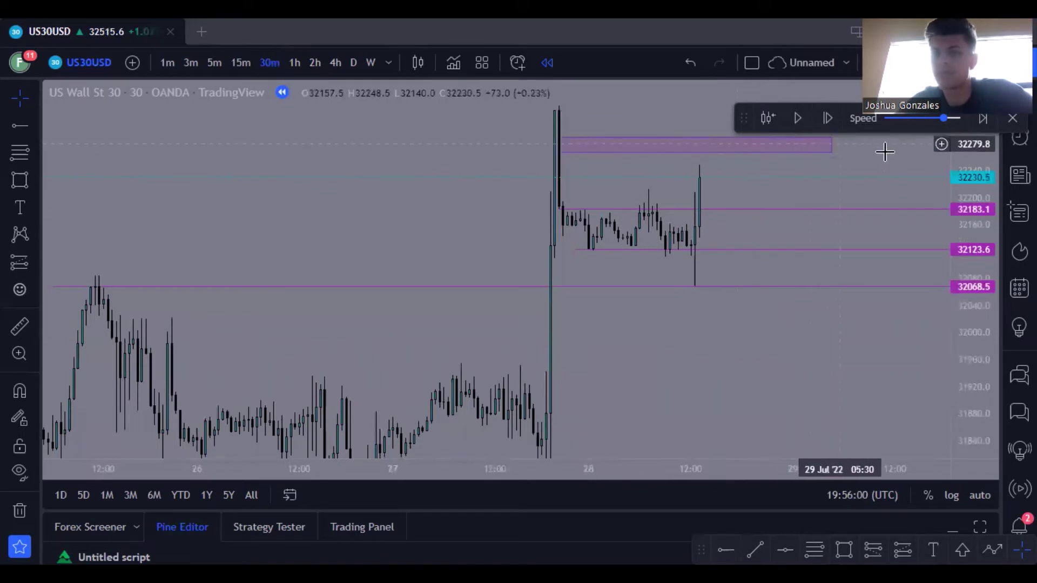
scroll(885, 154, up, 1)
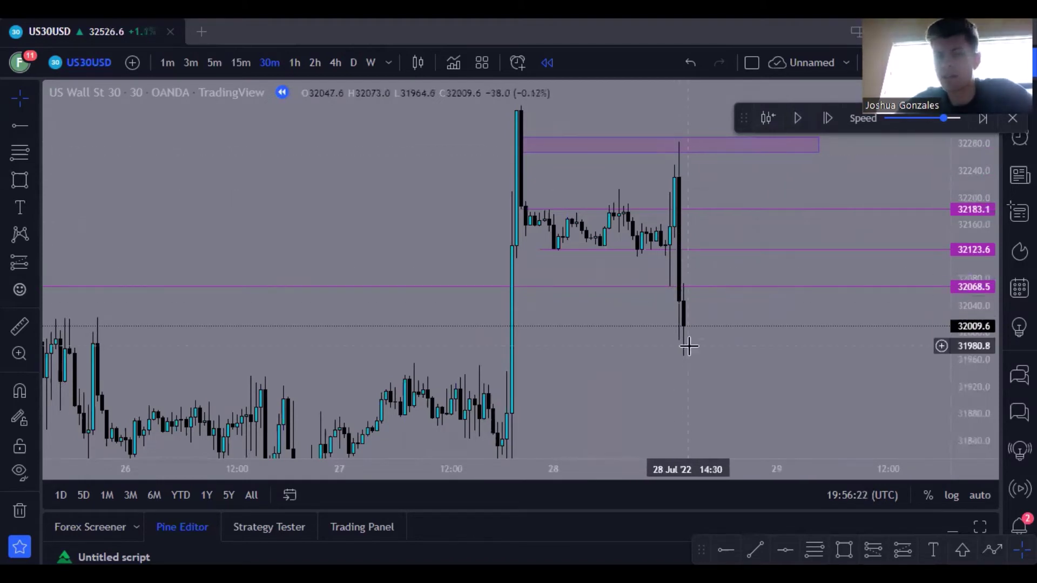
Step: Switch to 5-minute candles and zoom closely on the selloff below 32068.5
click(241, 62)
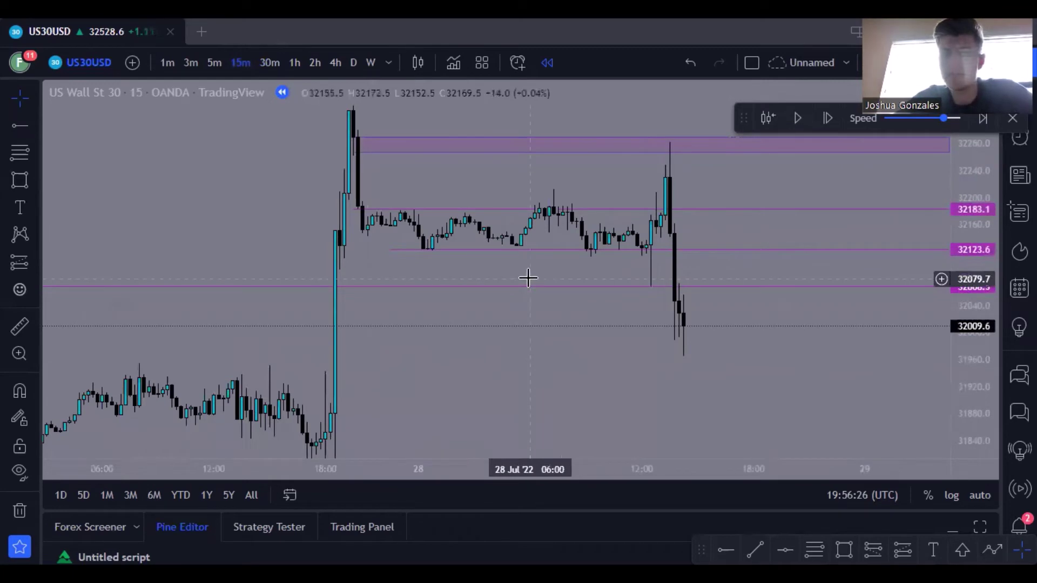
click(208, 70)
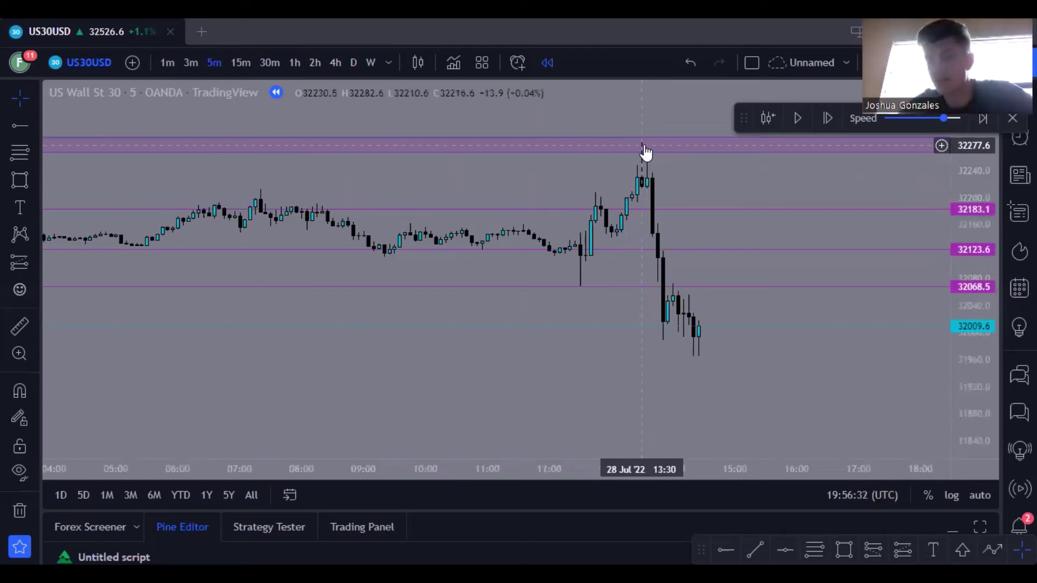
scroll(719, 294, up, 1)
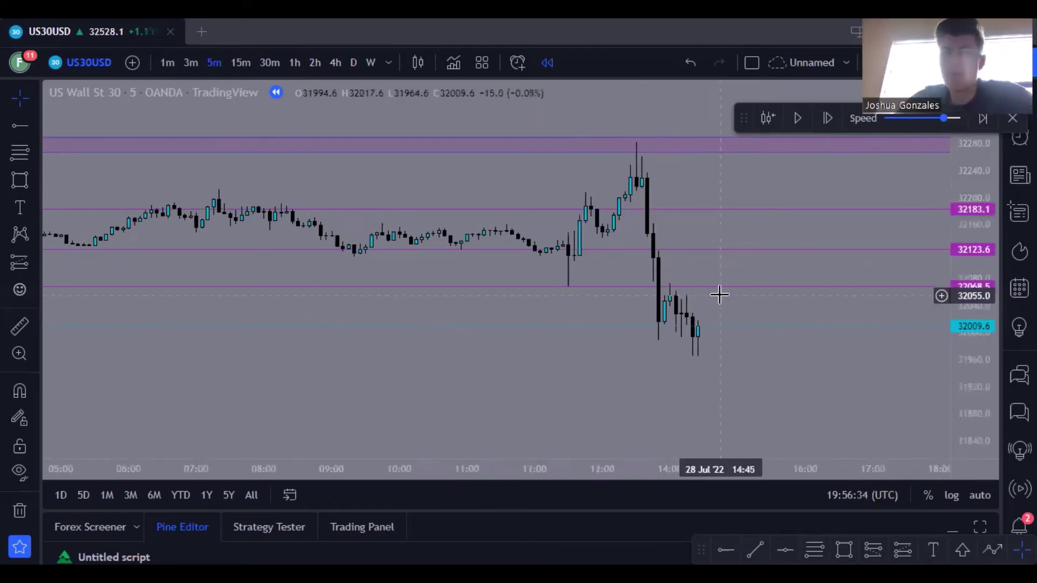
drag(961, 186, 874, 215)
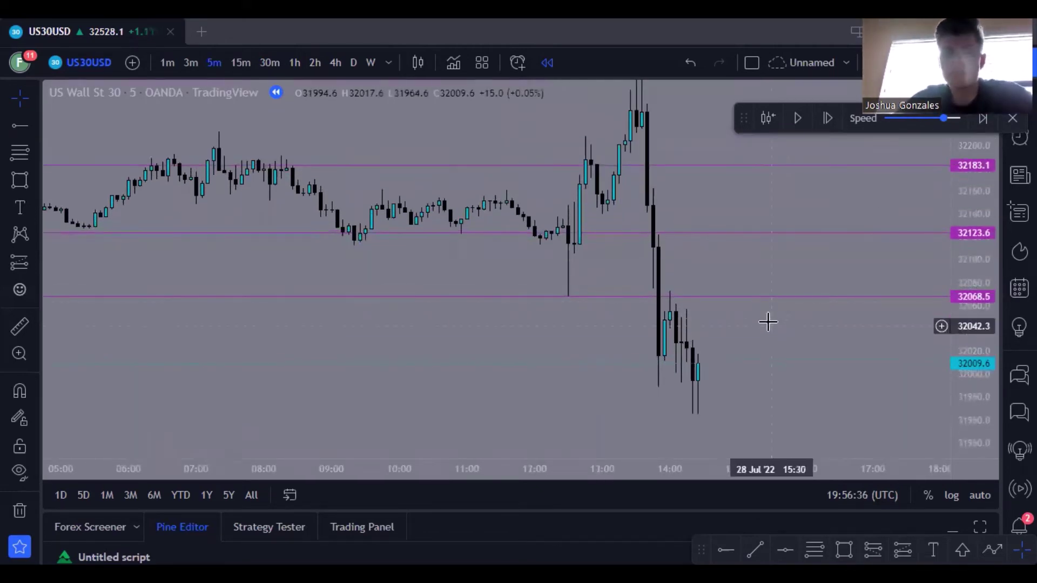
drag(766, 322, 736, 226)
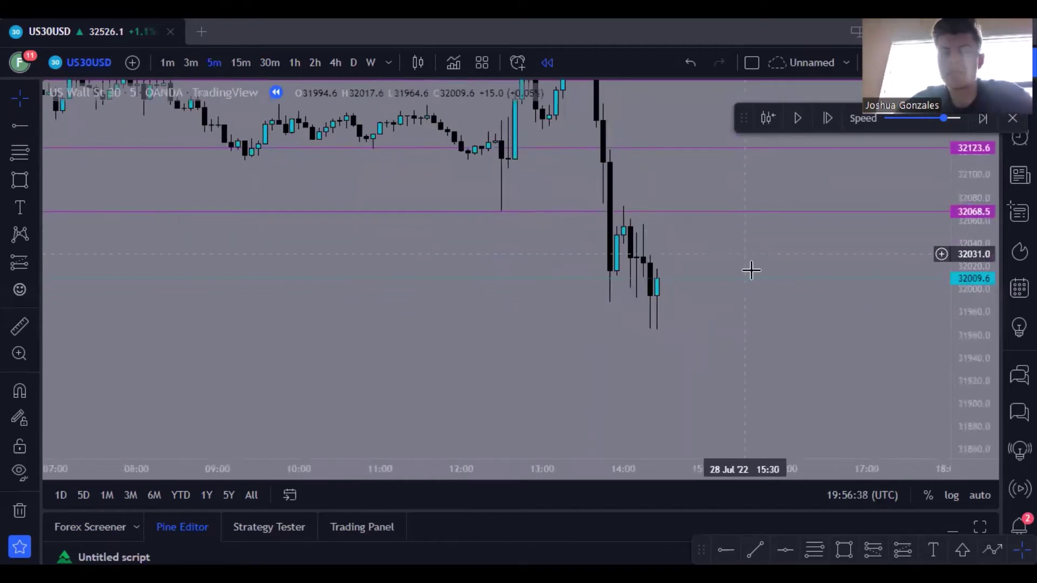
drag(747, 269, 770, 317)
scroll(771, 319, up, 1)
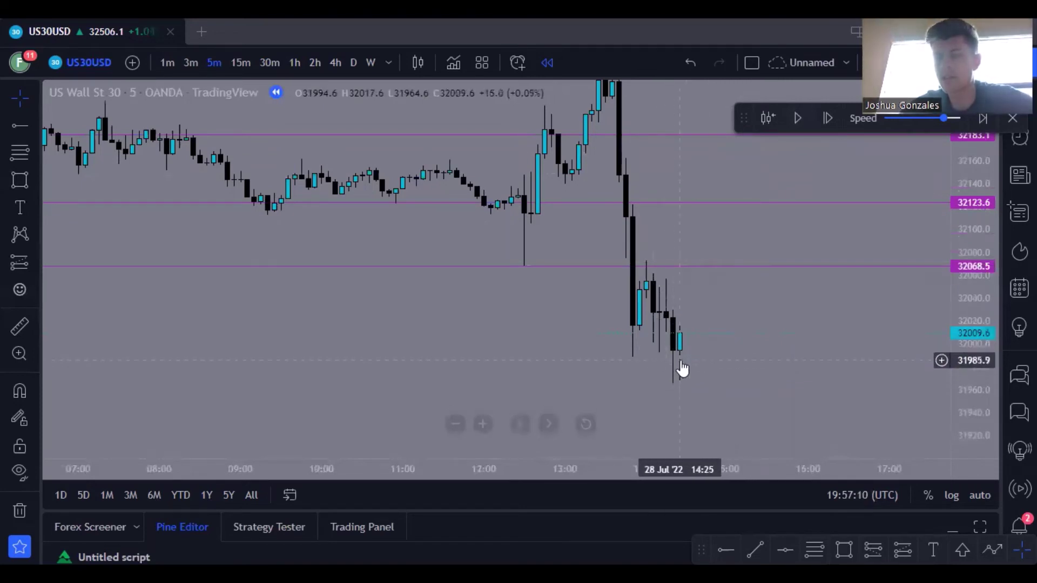
Step: Add a horizontal level at 31990.5 under the selloff low
click(730, 541)
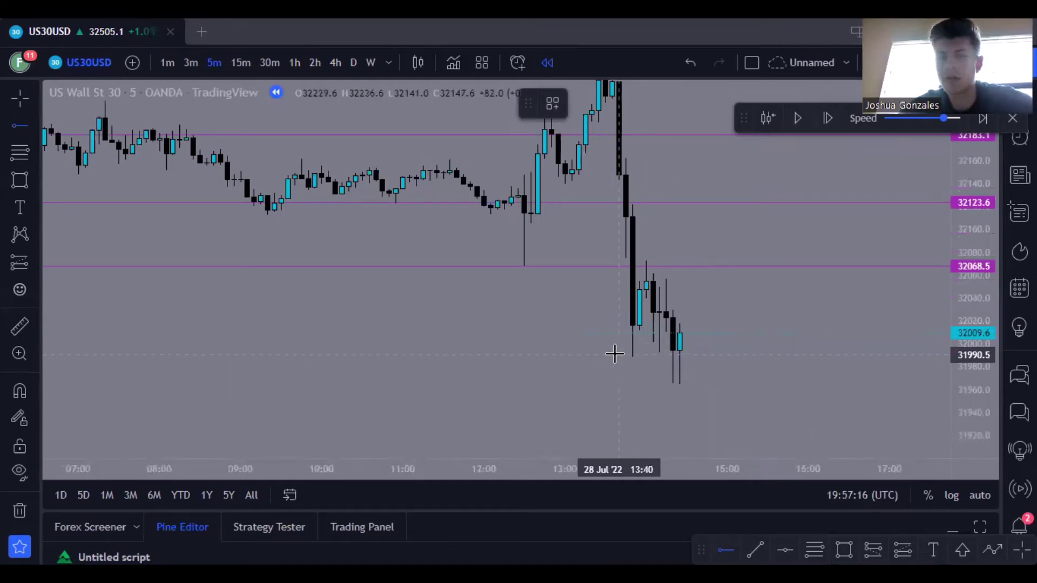
click(614, 354)
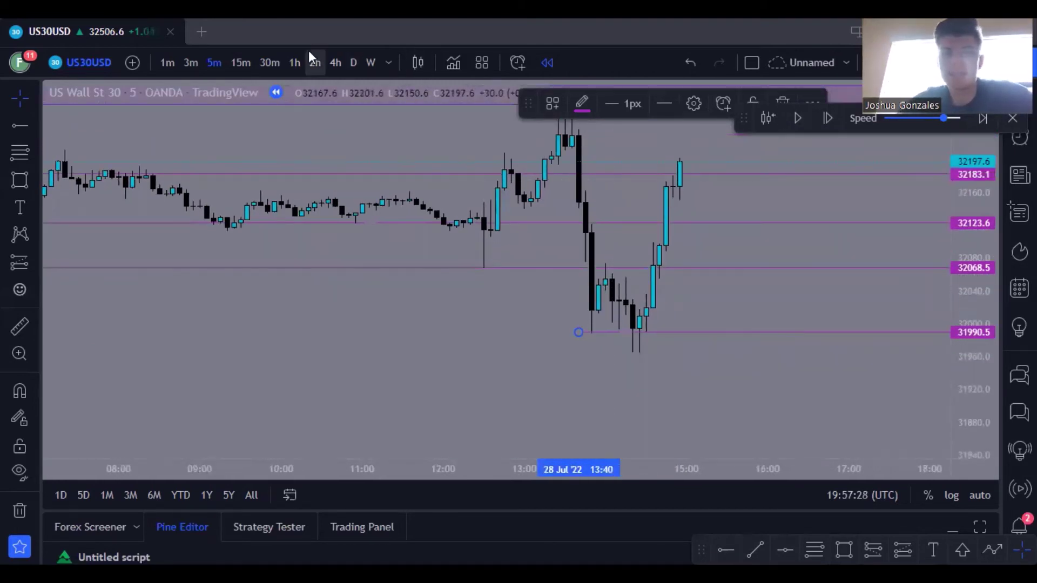
Step: Return to 30-minute candles and zoom to show the levels, zone and rebound to 32197.6
click(272, 63)
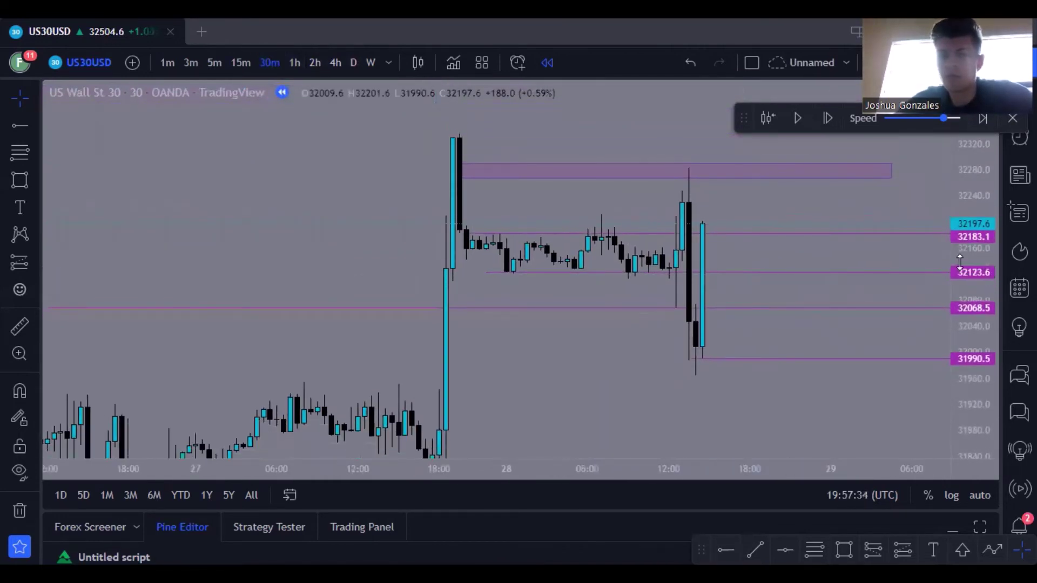
scroll(628, 296, up, 2)
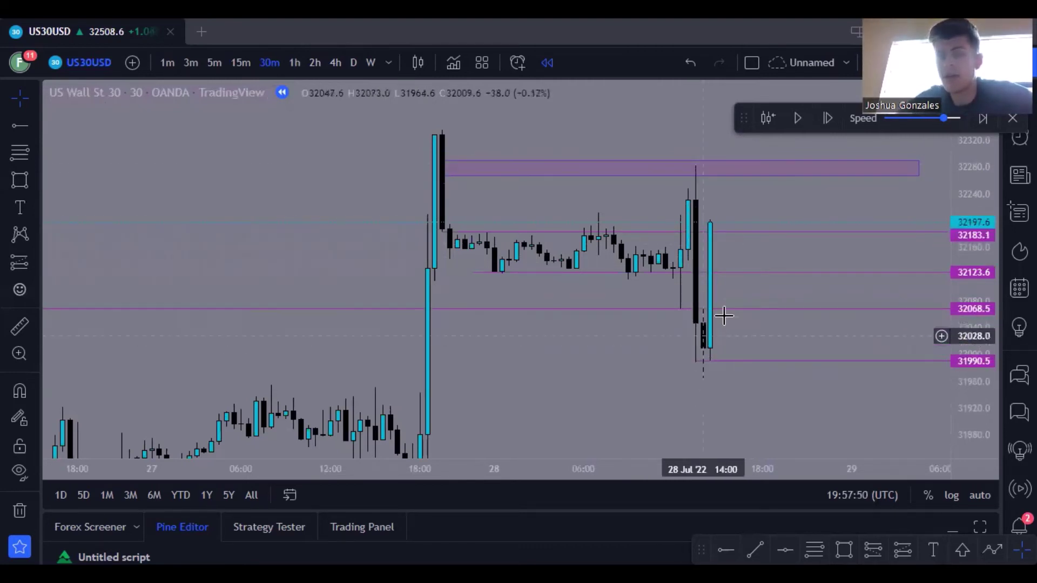
scroll(722, 313, up, 1)
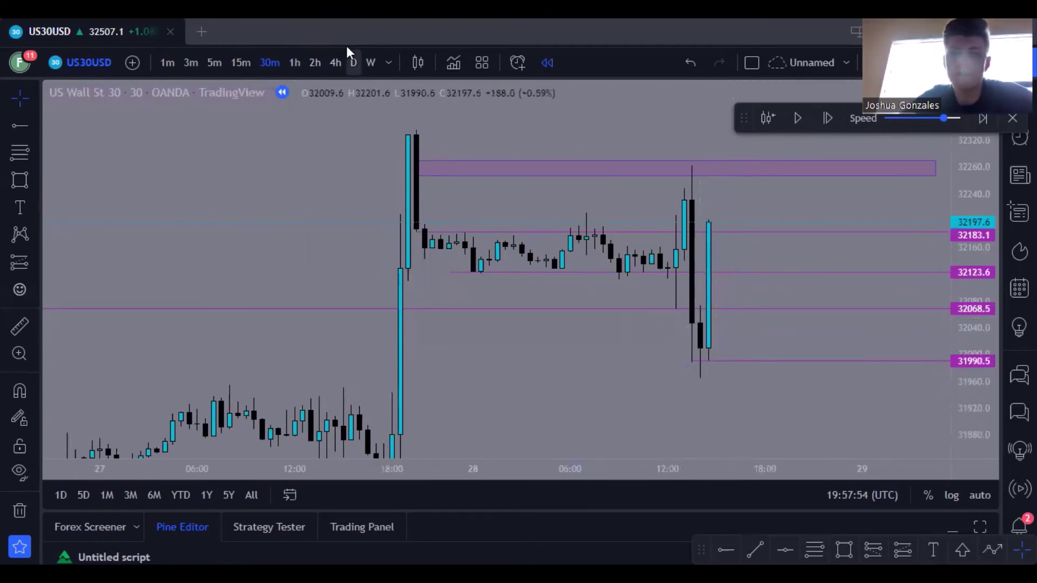
Step: Switch to 4-hour candles and compress the price scale to frame recent bars
click(335, 63)
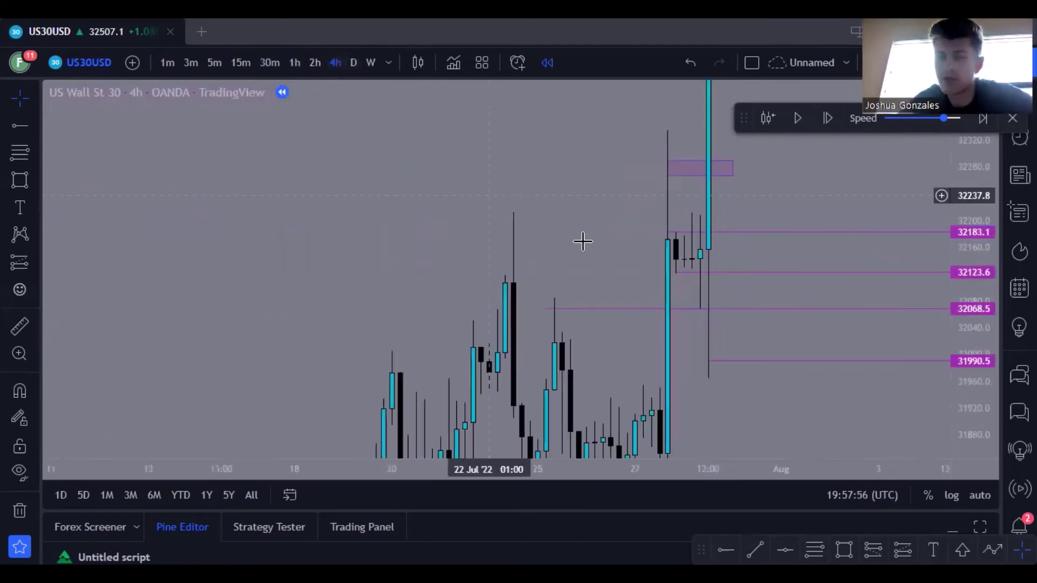
drag(960, 214, 964, 262)
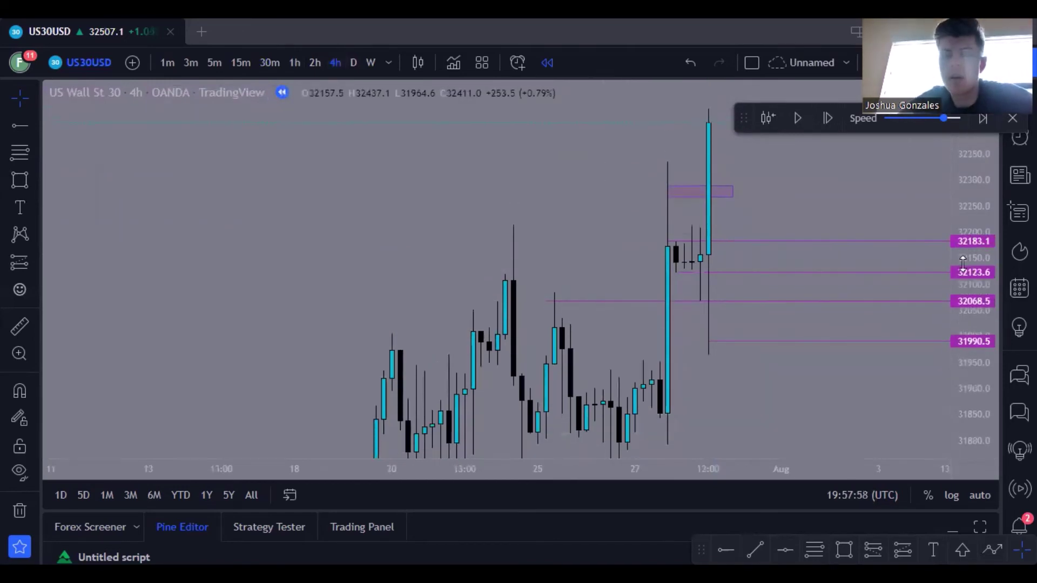
drag(773, 359, 740, 287)
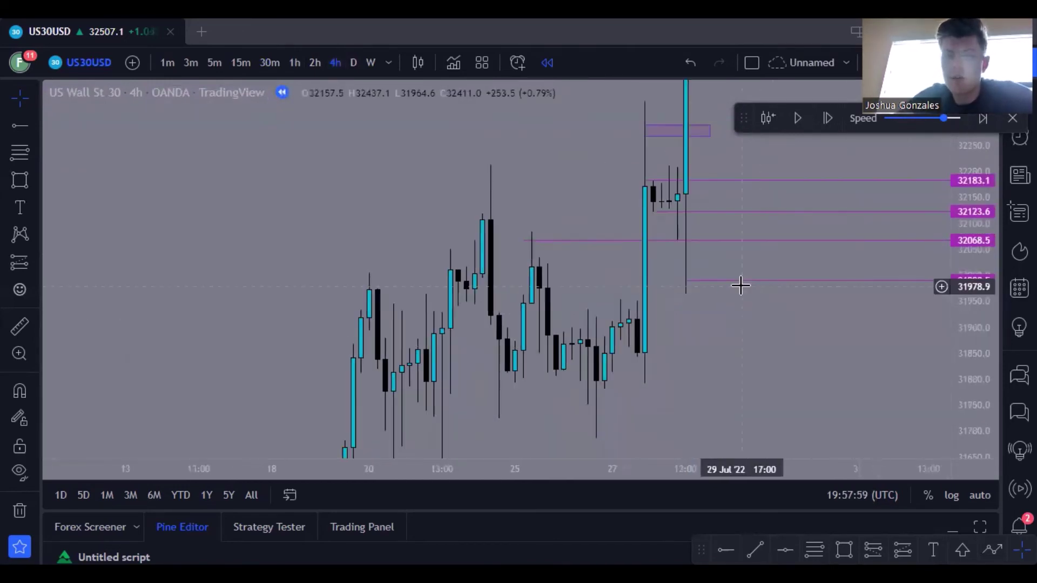
Step: Add a horizontal level at 31974.5 and recentre the chart on the levels
click(724, 543)
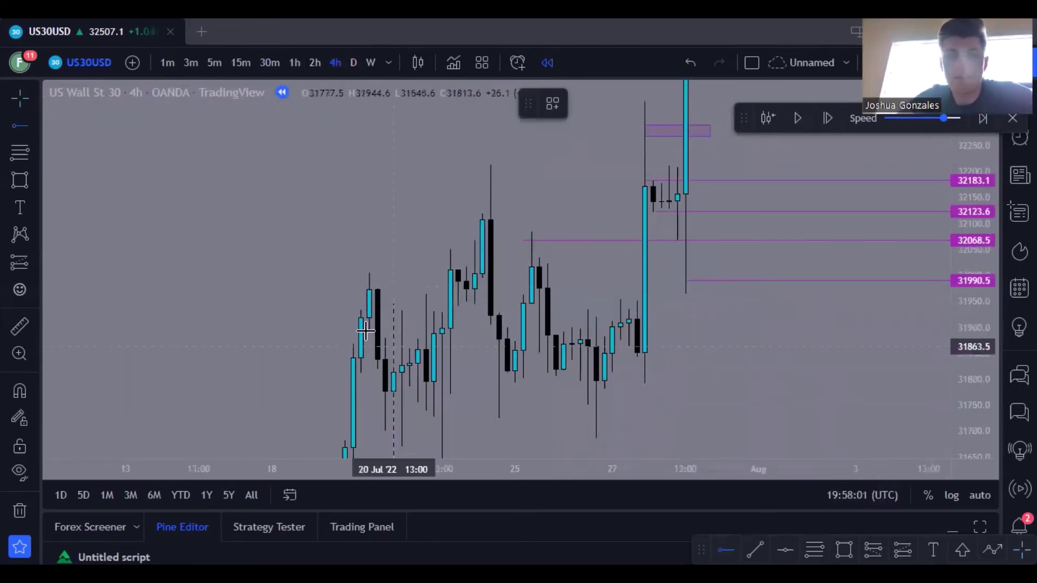
click(348, 288)
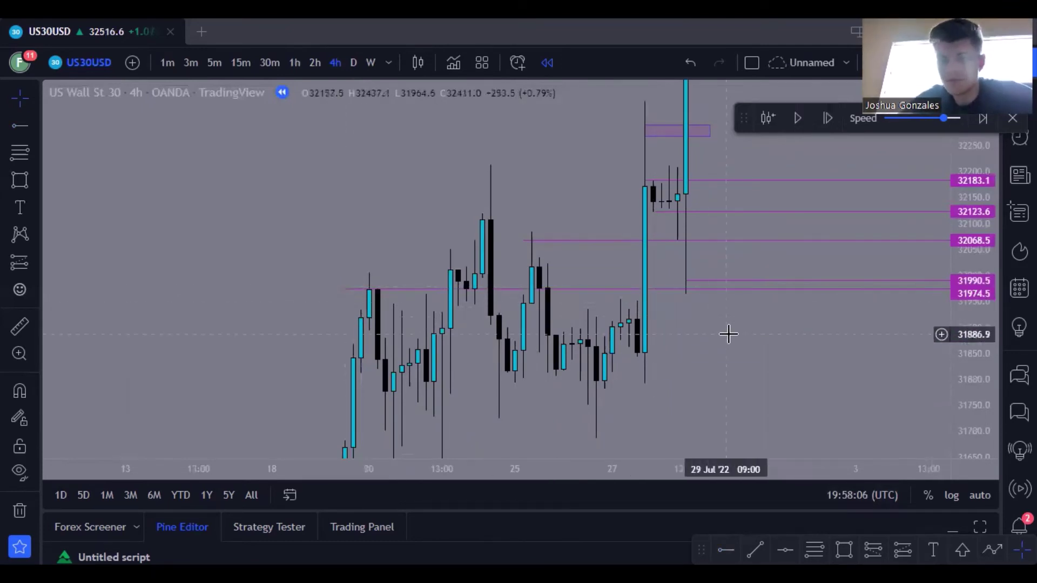
scroll(728, 334, down, 1)
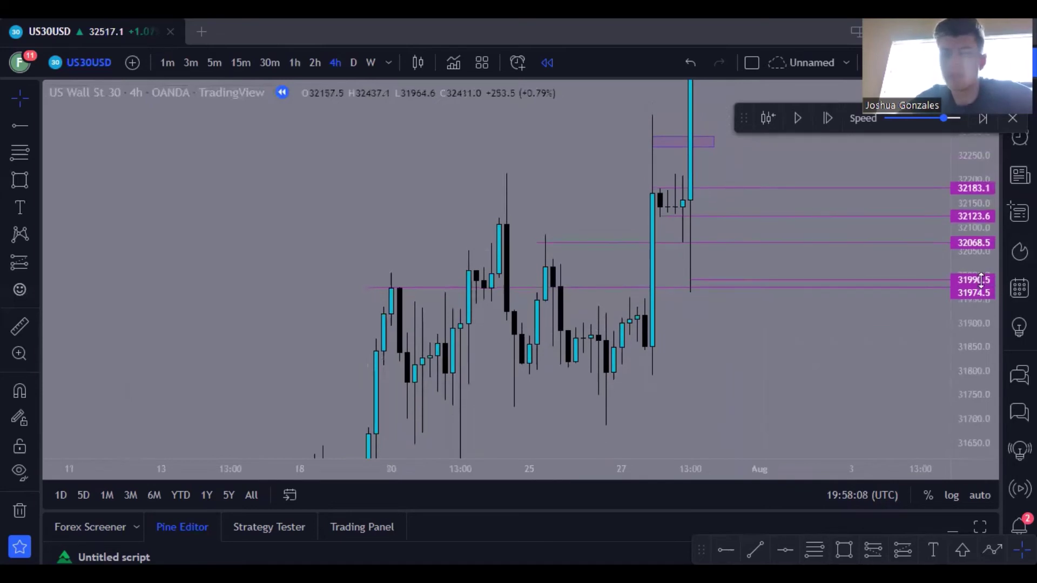
drag(768, 340, 729, 289)
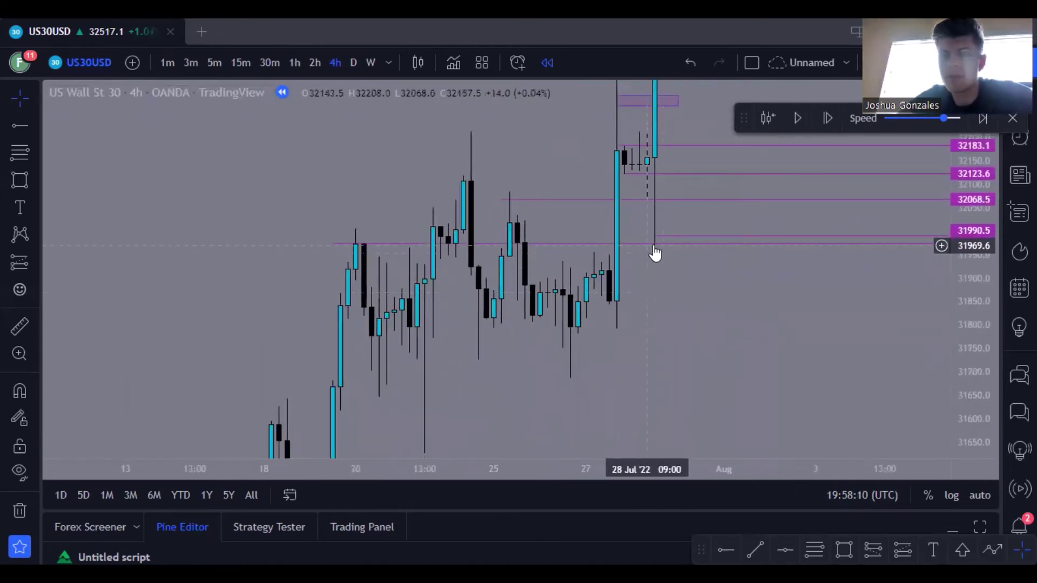
drag(636, 224, 641, 294)
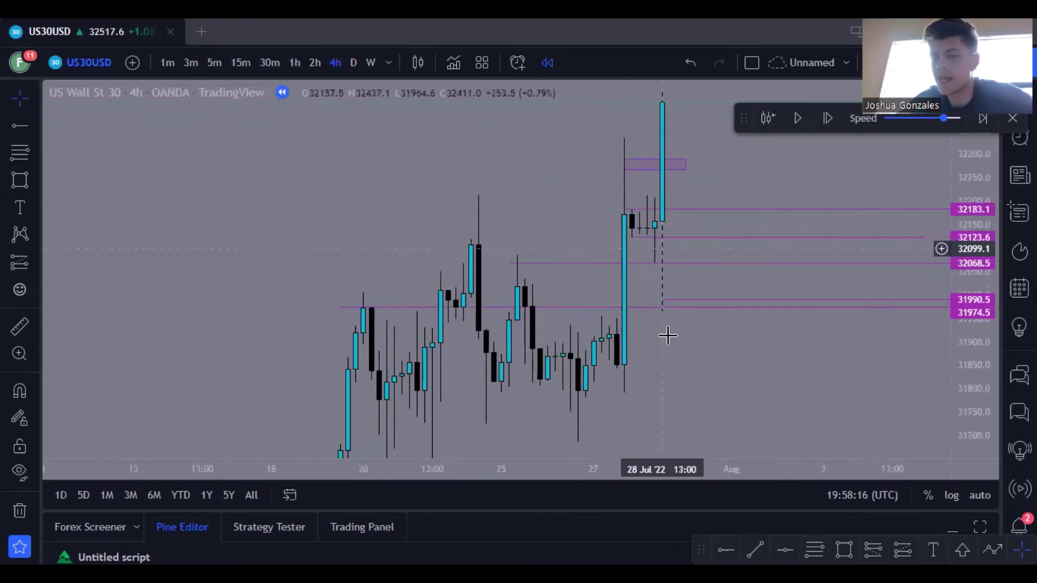
Step: Move the US30 replay chart from 1-hour to 30-minute candles, with price near 32516
click(299, 64)
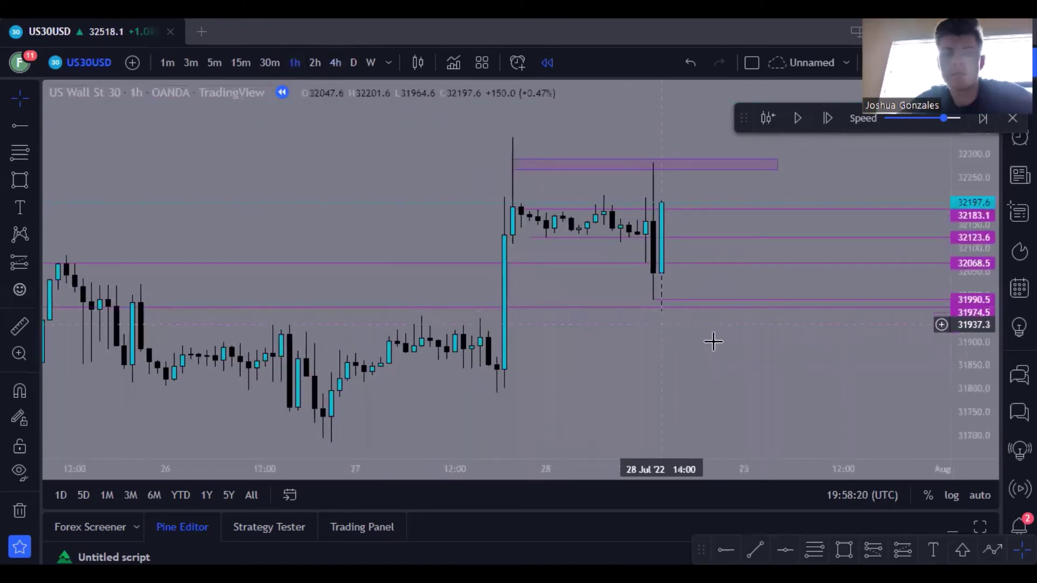
click(689, 317)
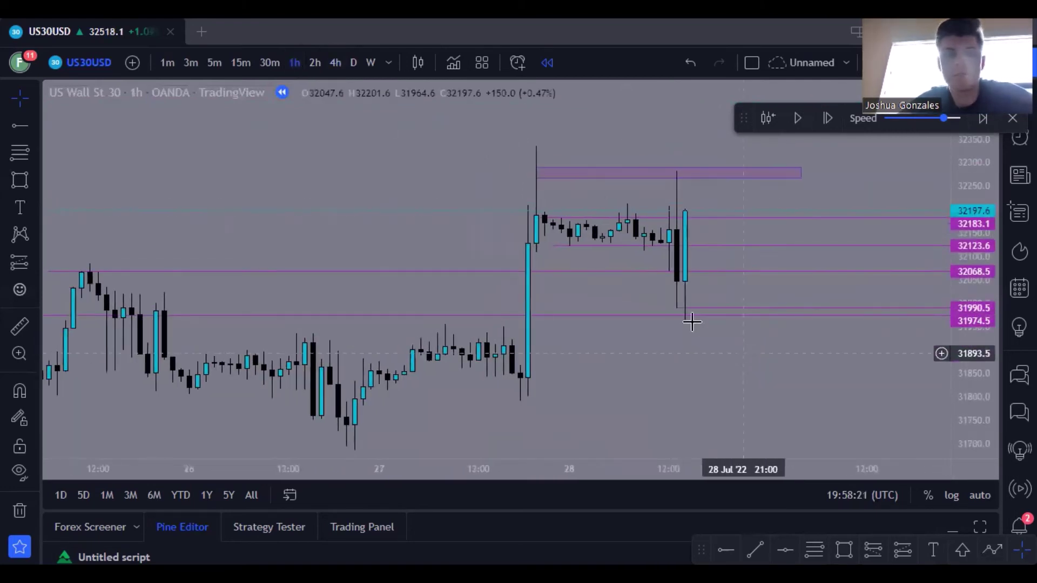
click(269, 63)
scroll(536, 287, down, 1)
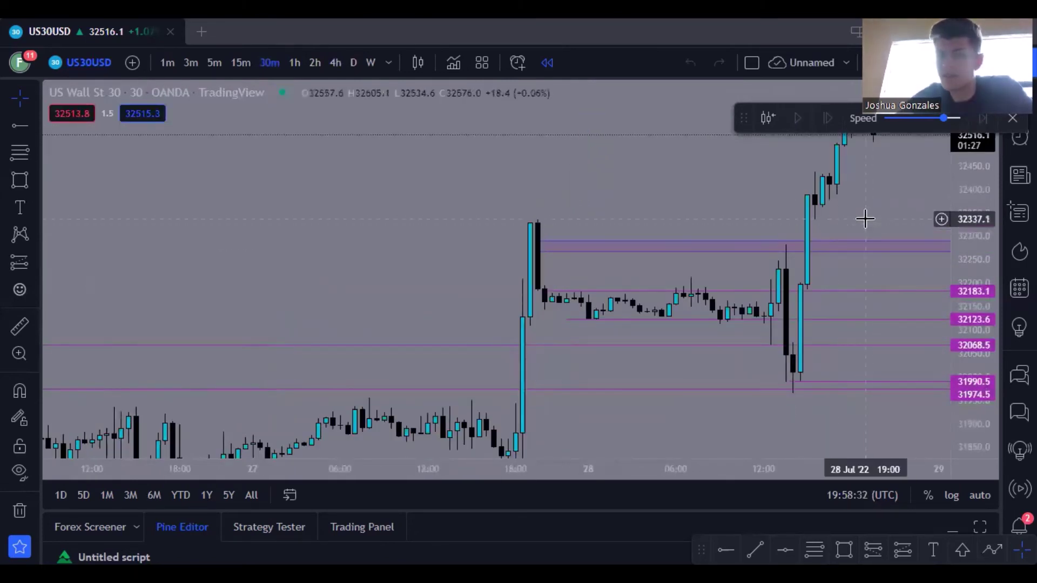
drag(863, 217, 625, 178)
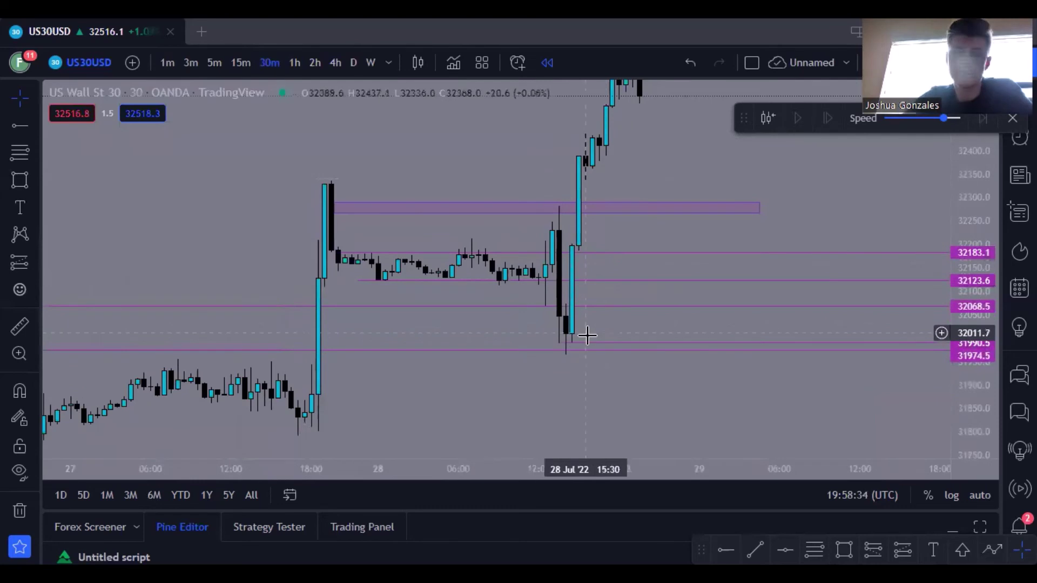
scroll(574, 344, down, 2)
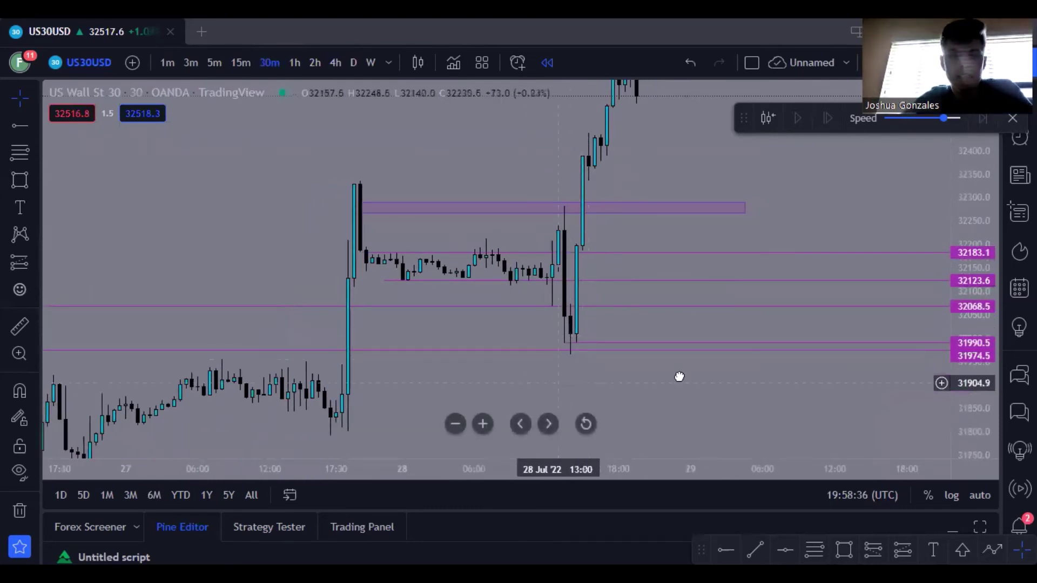
drag(678, 375, 537, 394)
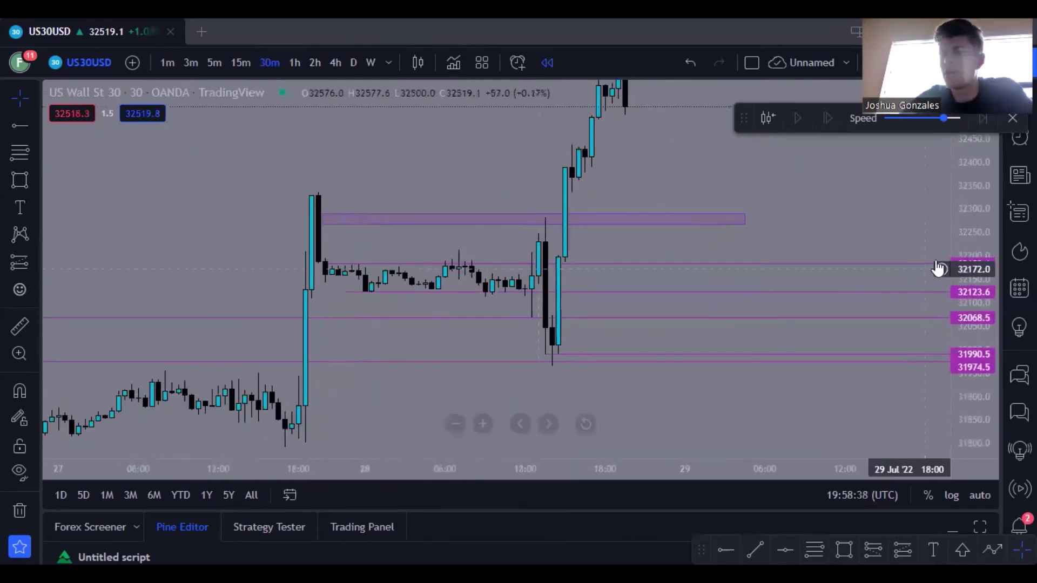
drag(845, 229, 831, 268)
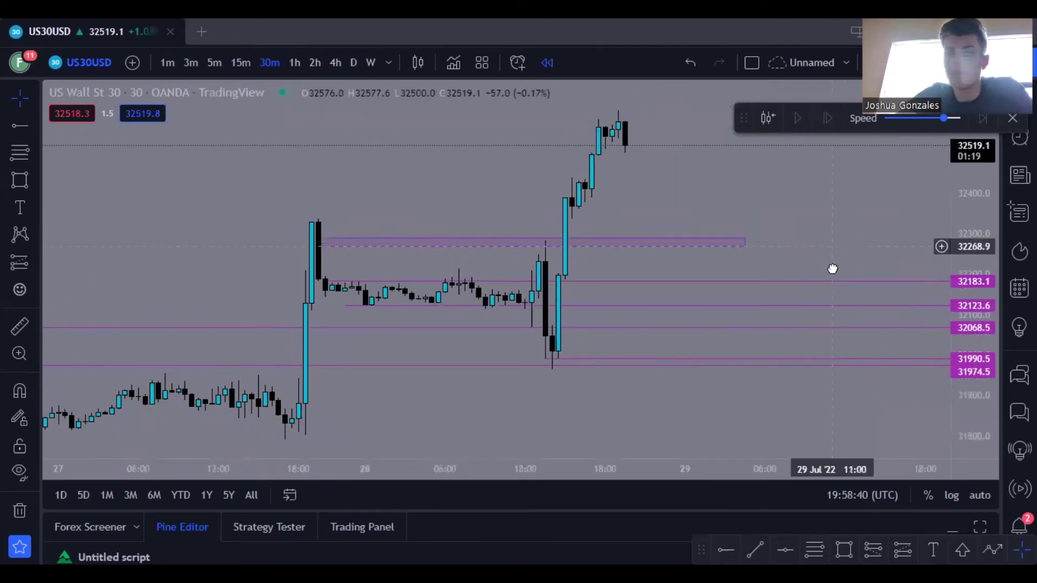
scroll(835, 270, up, 1)
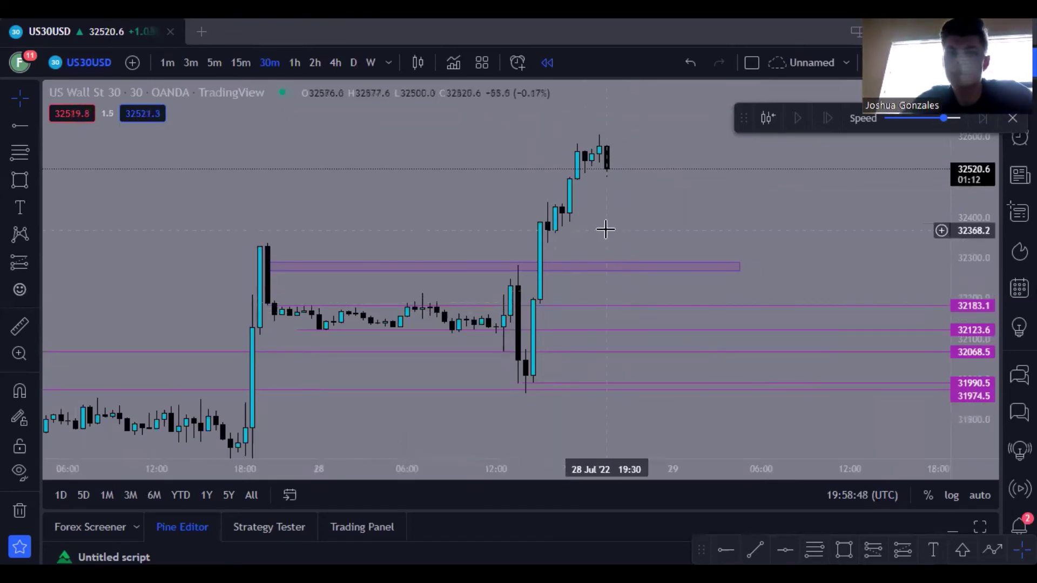
scroll(605, 229, up, 1)
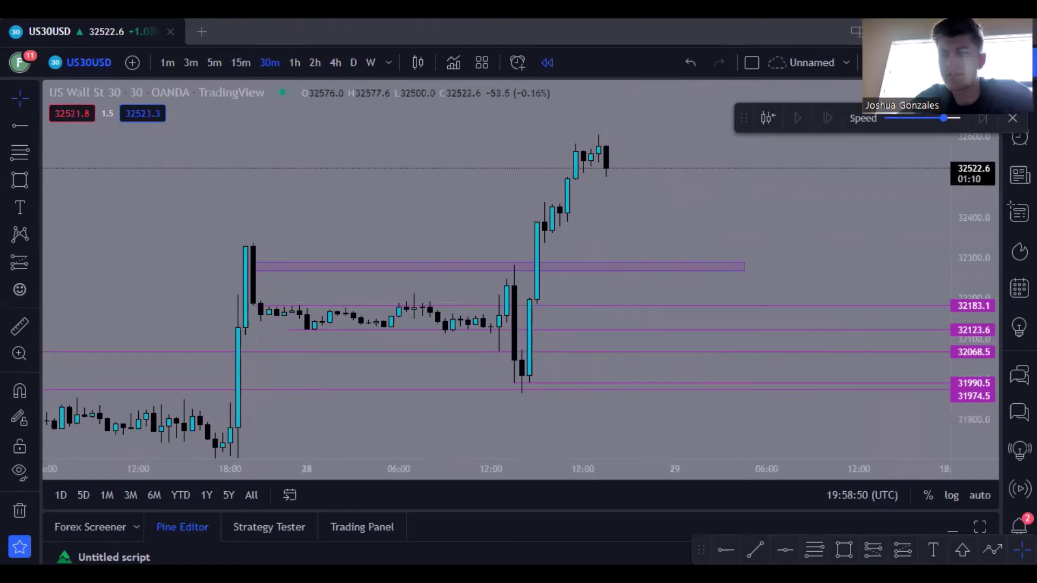
Step: Switch the chart to gold XAUUSD from the Hit List and set 1-hour candles
click(1020, 100)
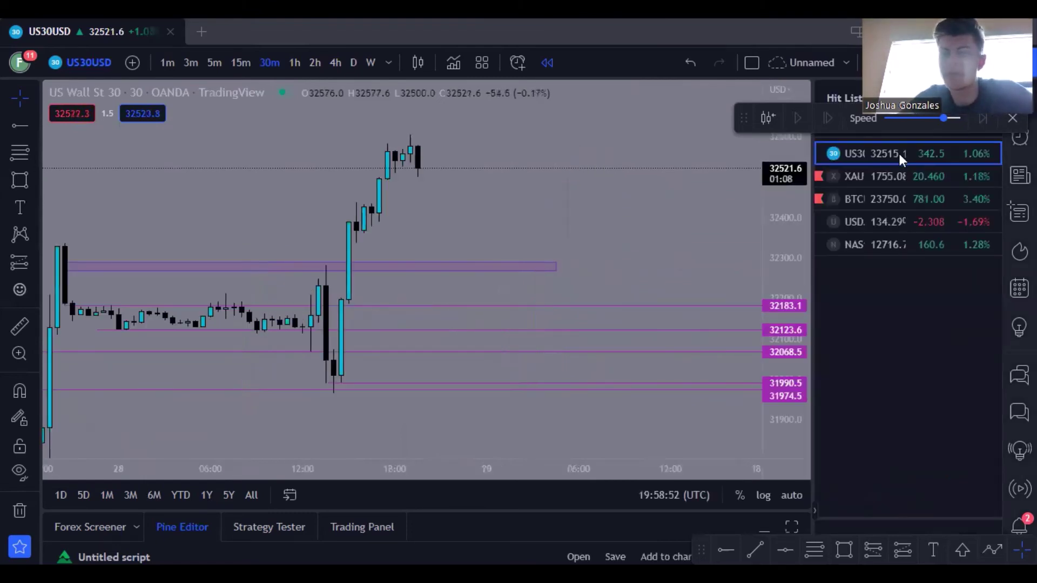
click(877, 175)
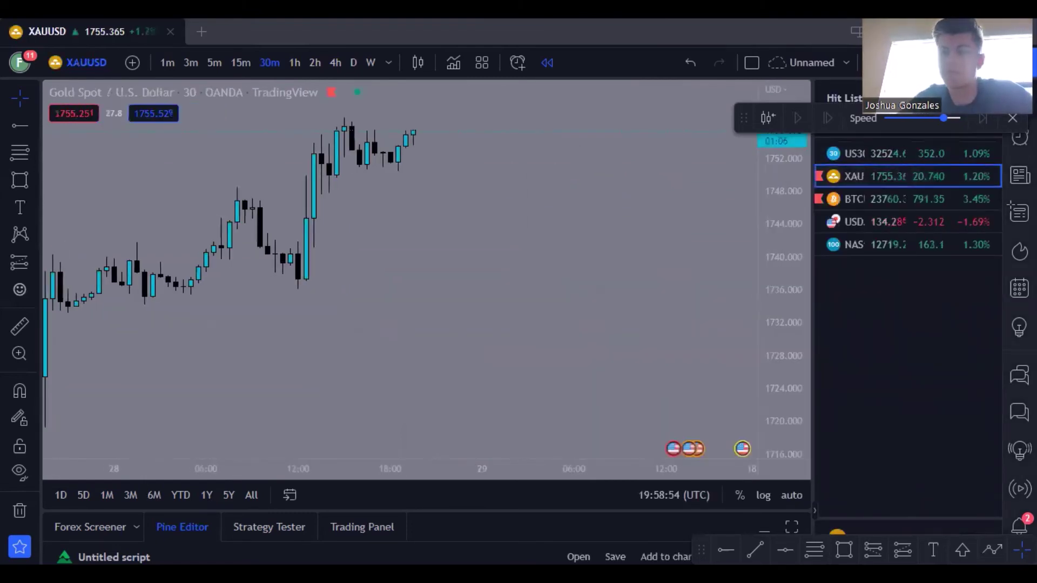
click(1020, 100)
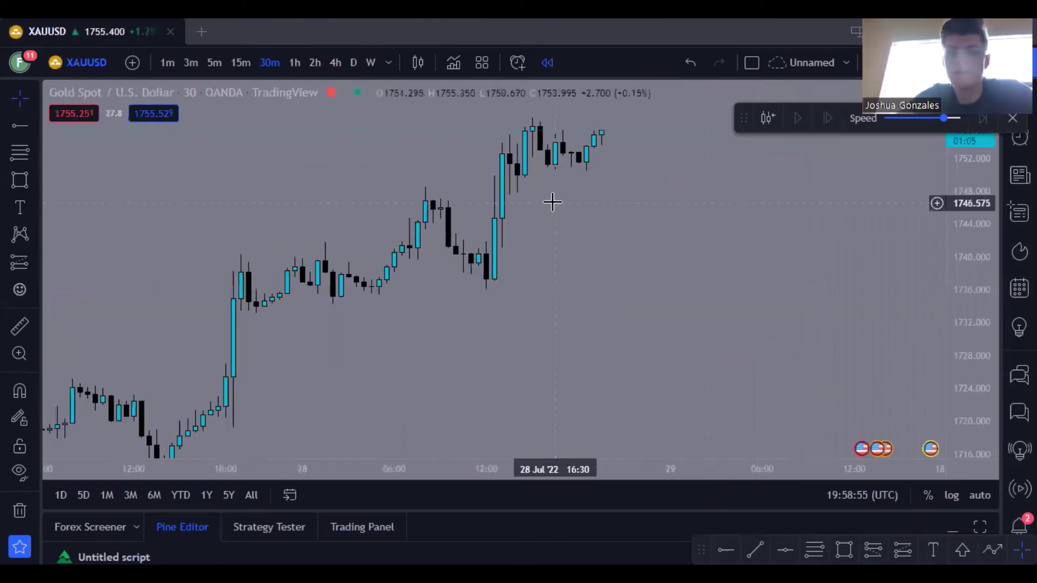
click(288, 63)
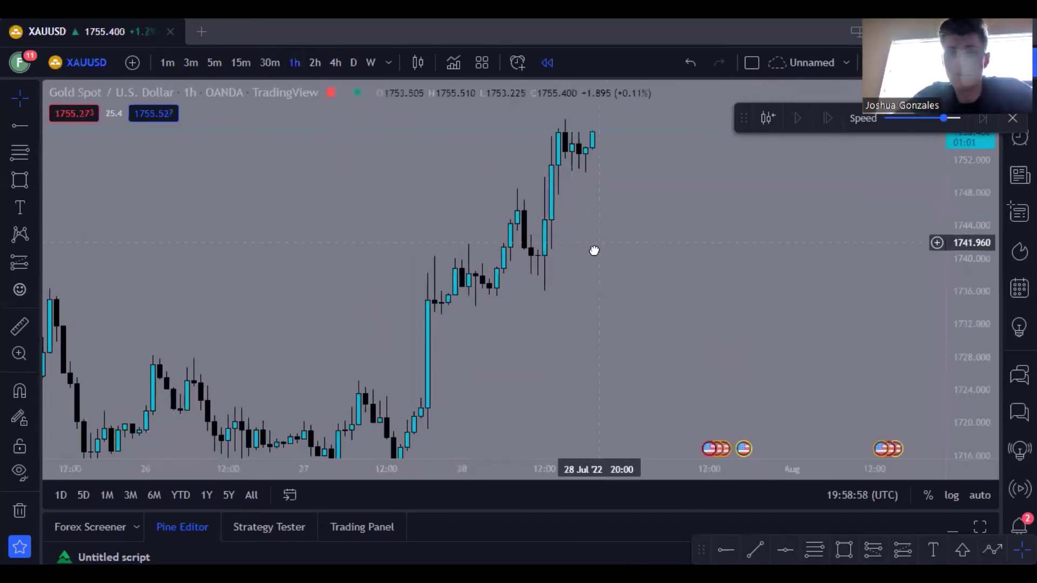
Step: Compress the price scale and recentre the gold candles in view
drag(992, 178, 685, 208)
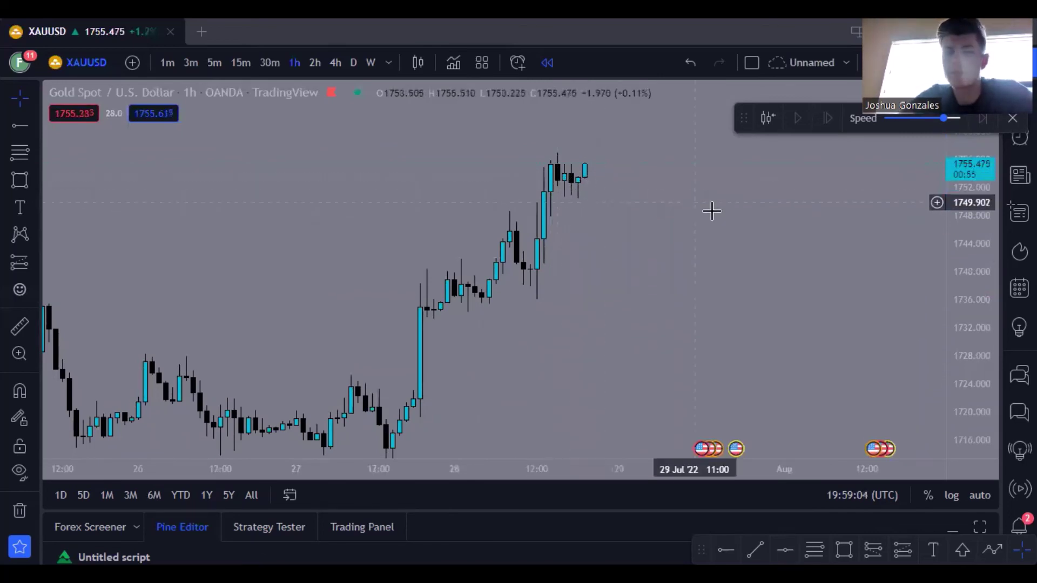
scroll(583, 300, down, 2)
scroll(582, 299, down, 1)
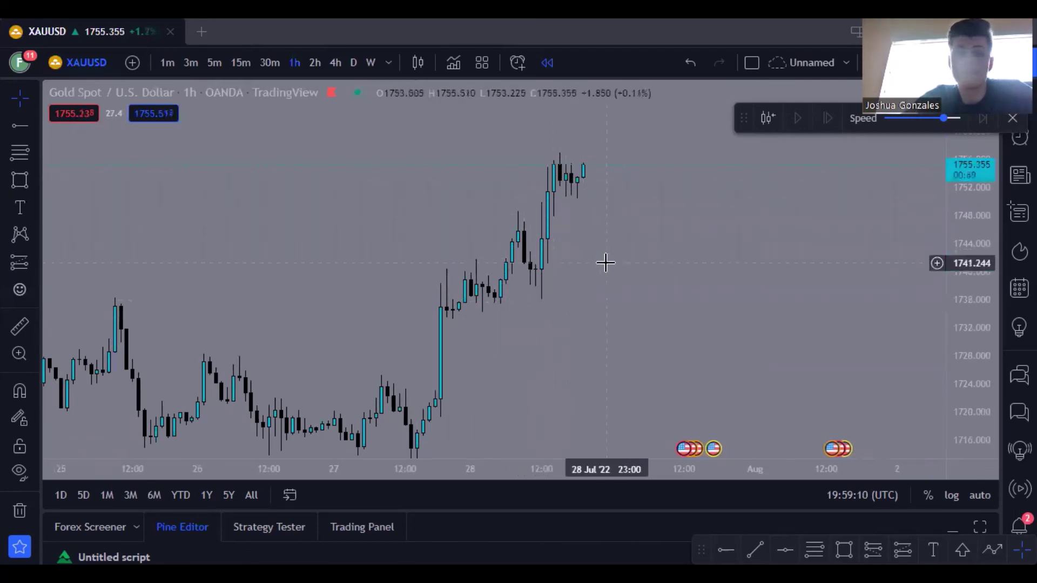
scroll(605, 262, down, 1)
drag(604, 261, 645, 299)
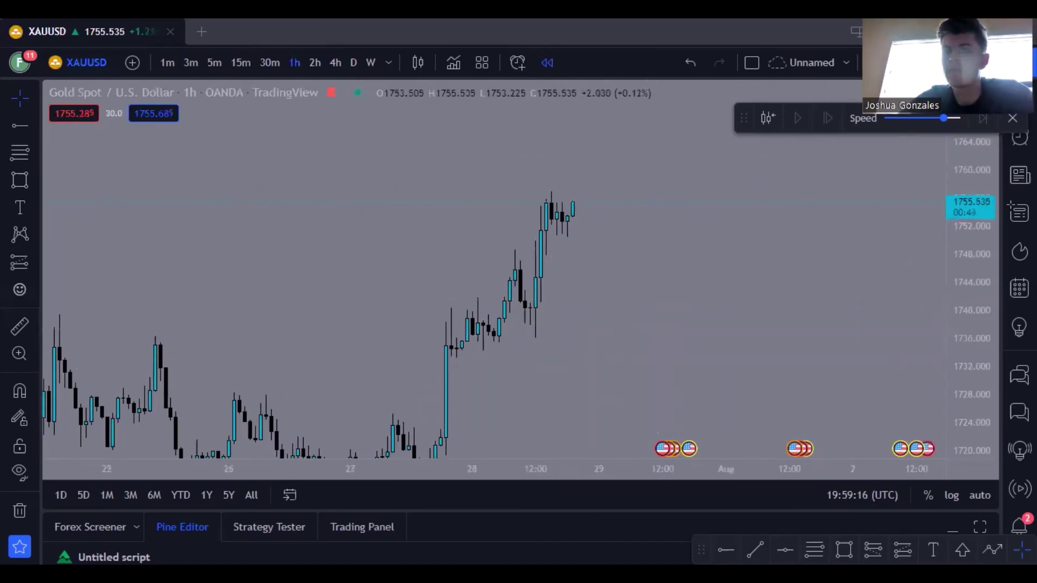
click(1020, 92)
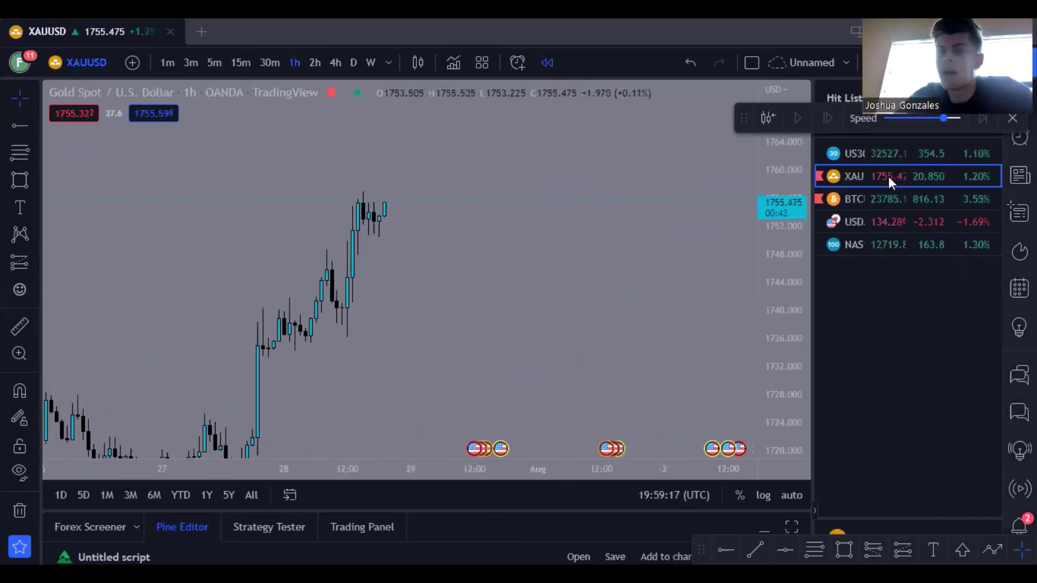
Step: Switch back to US30USD and step through 30m and 15m to daily candles
click(853, 151)
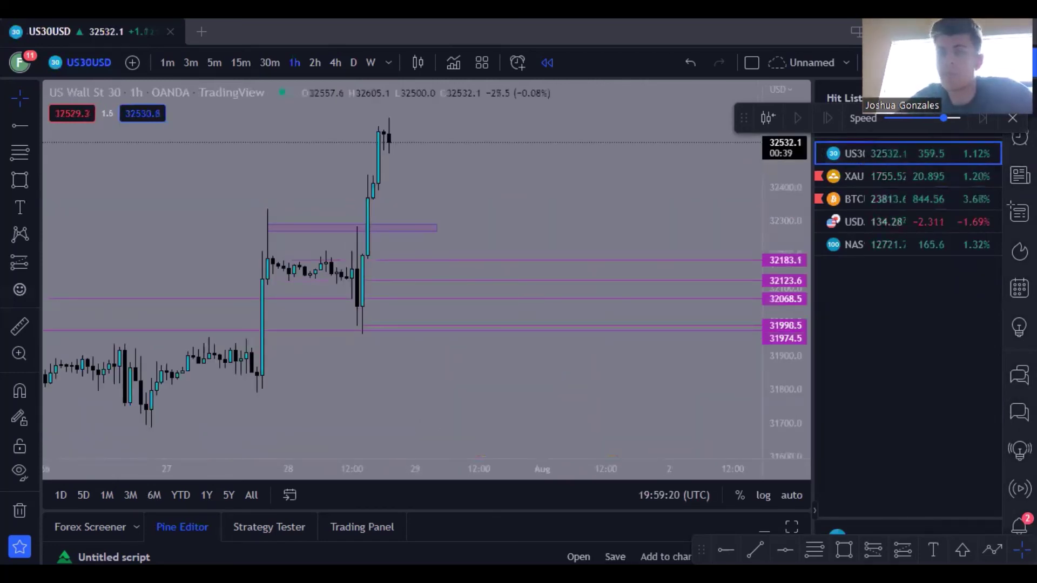
click(1020, 92)
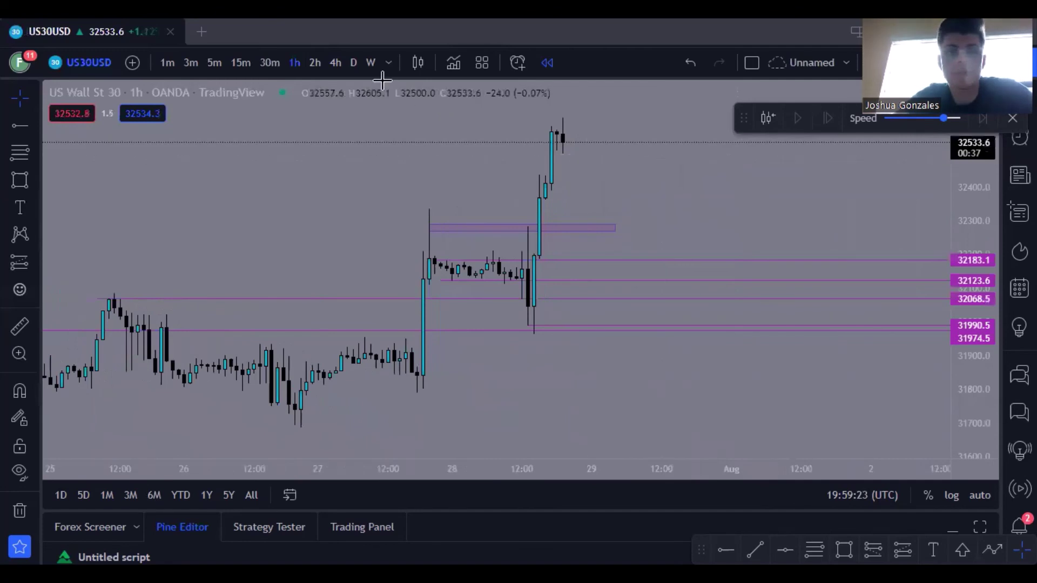
click(271, 63)
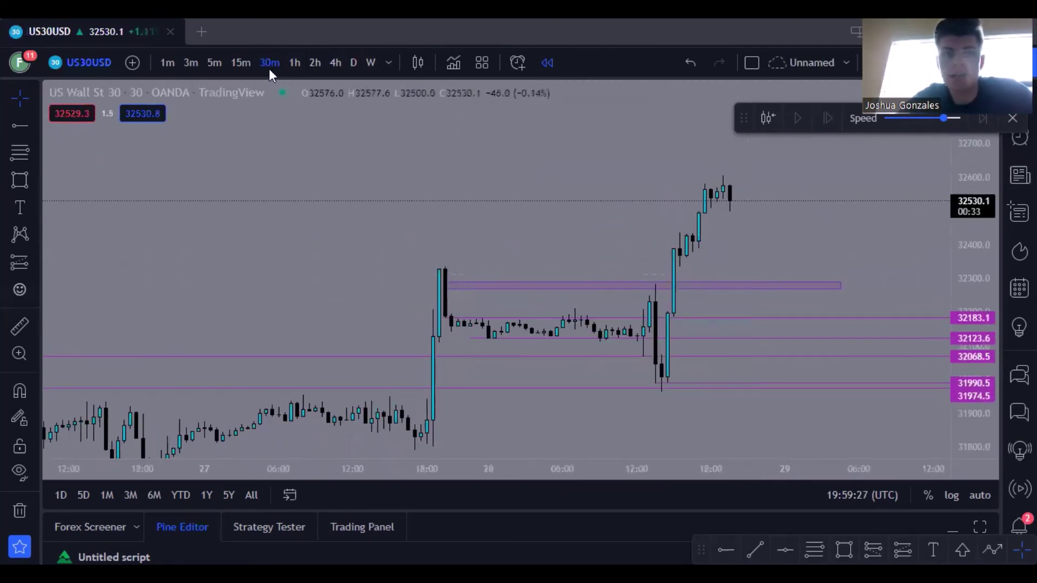
click(240, 64)
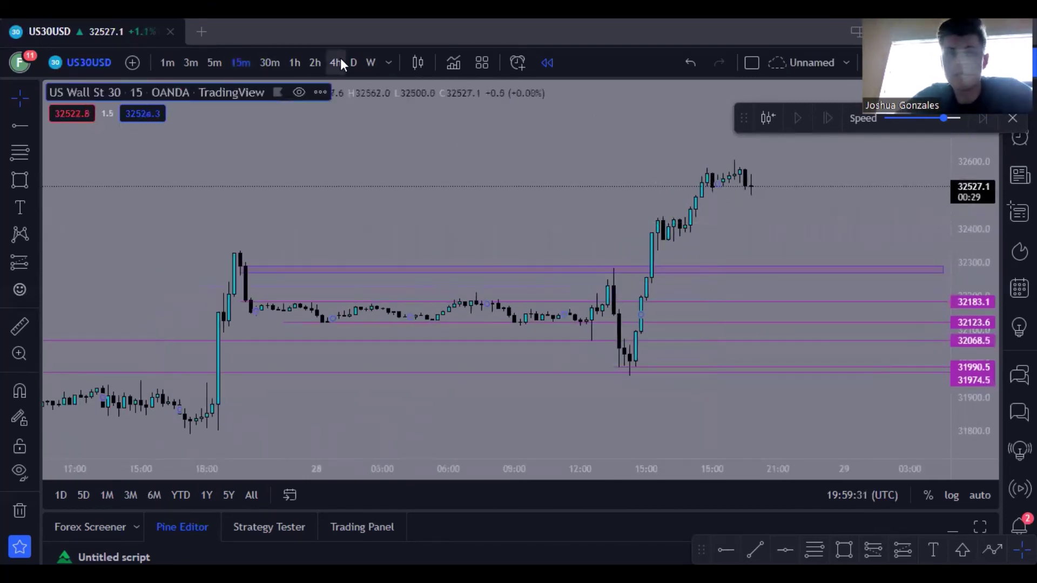
click(354, 63)
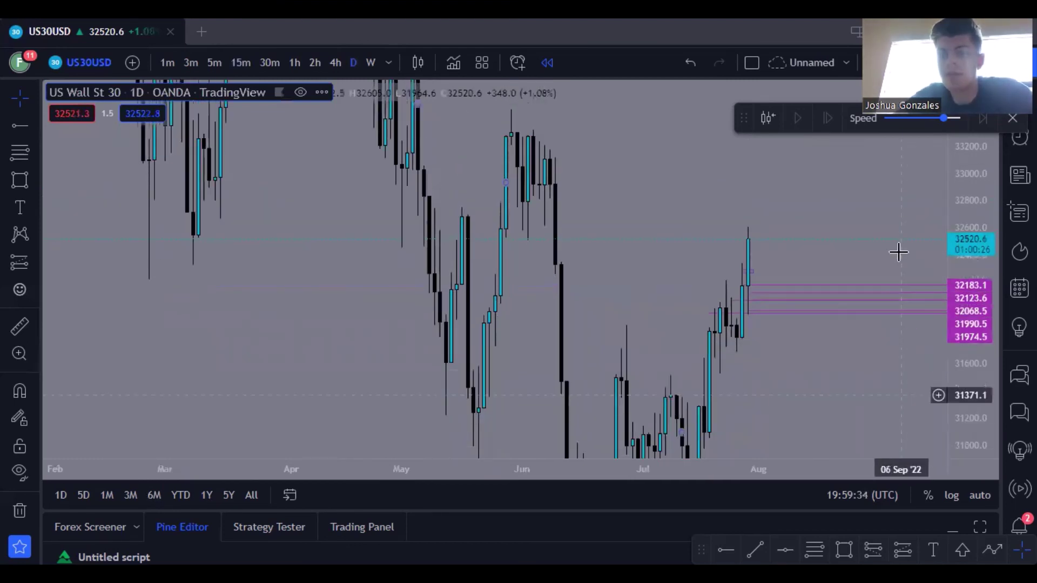
scroll(591, 194, right, 3)
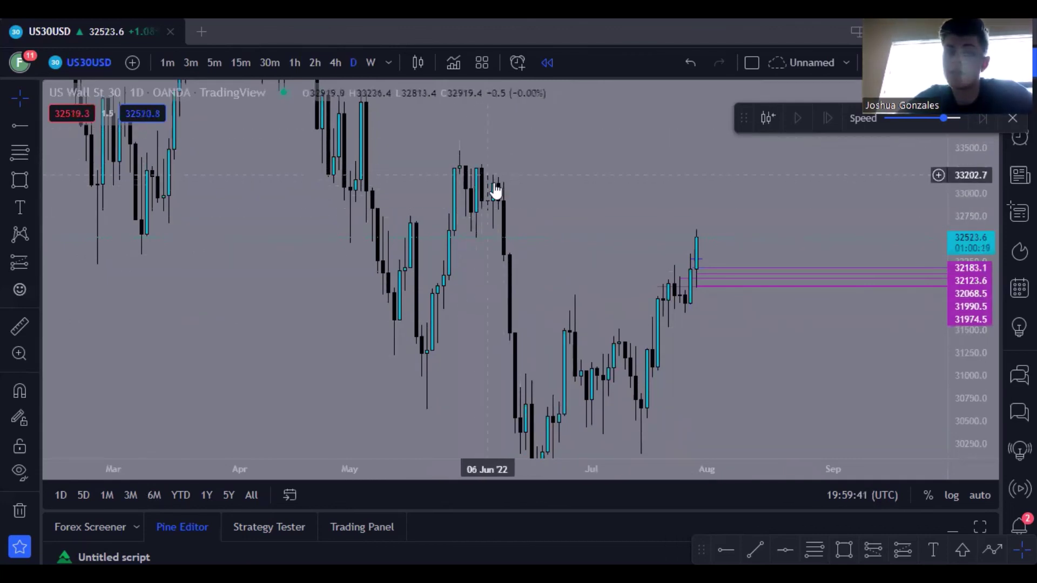
drag(625, 215, 604, 232)
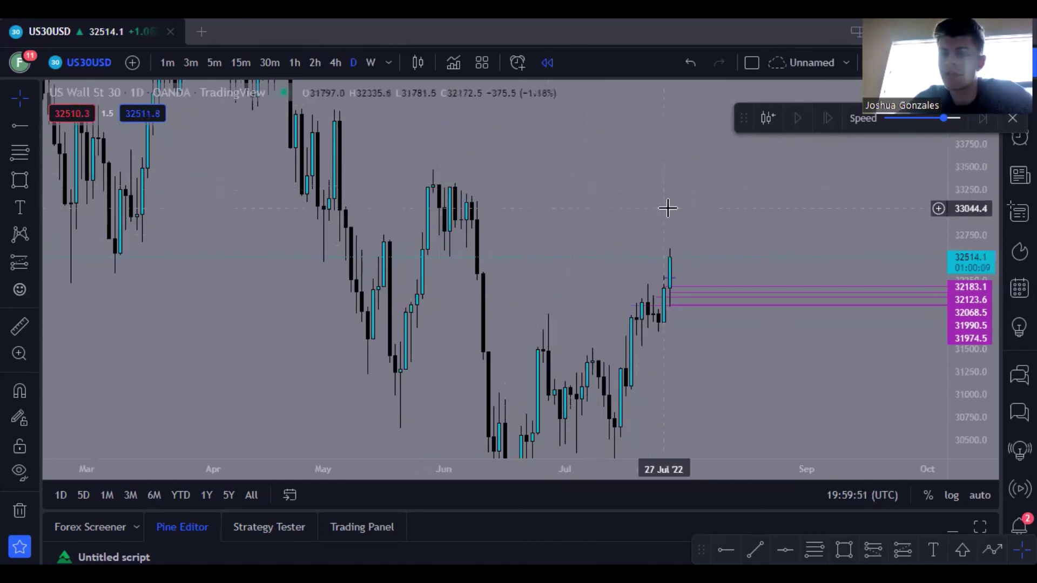
drag(689, 206, 607, 164)
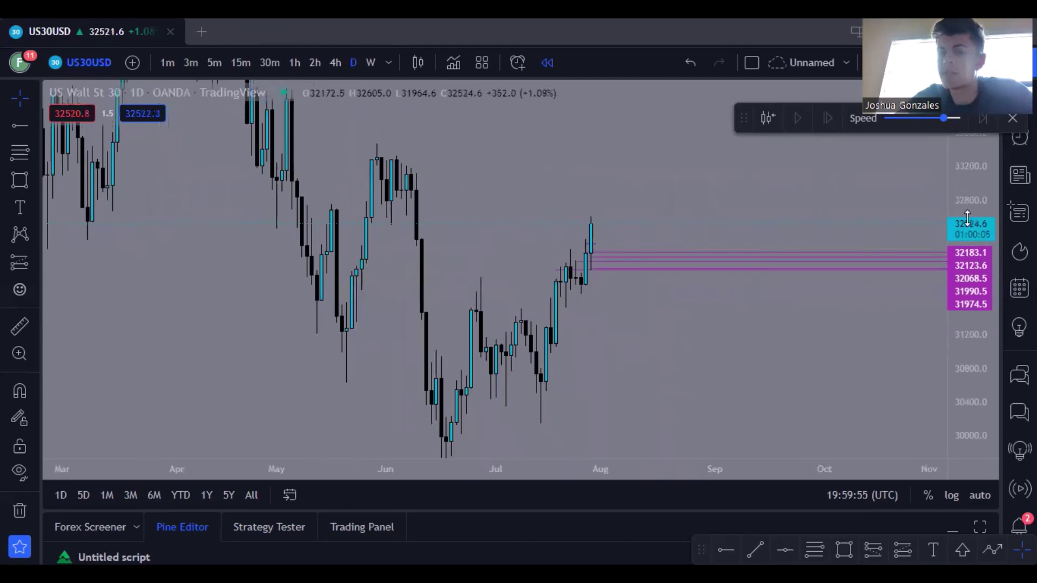